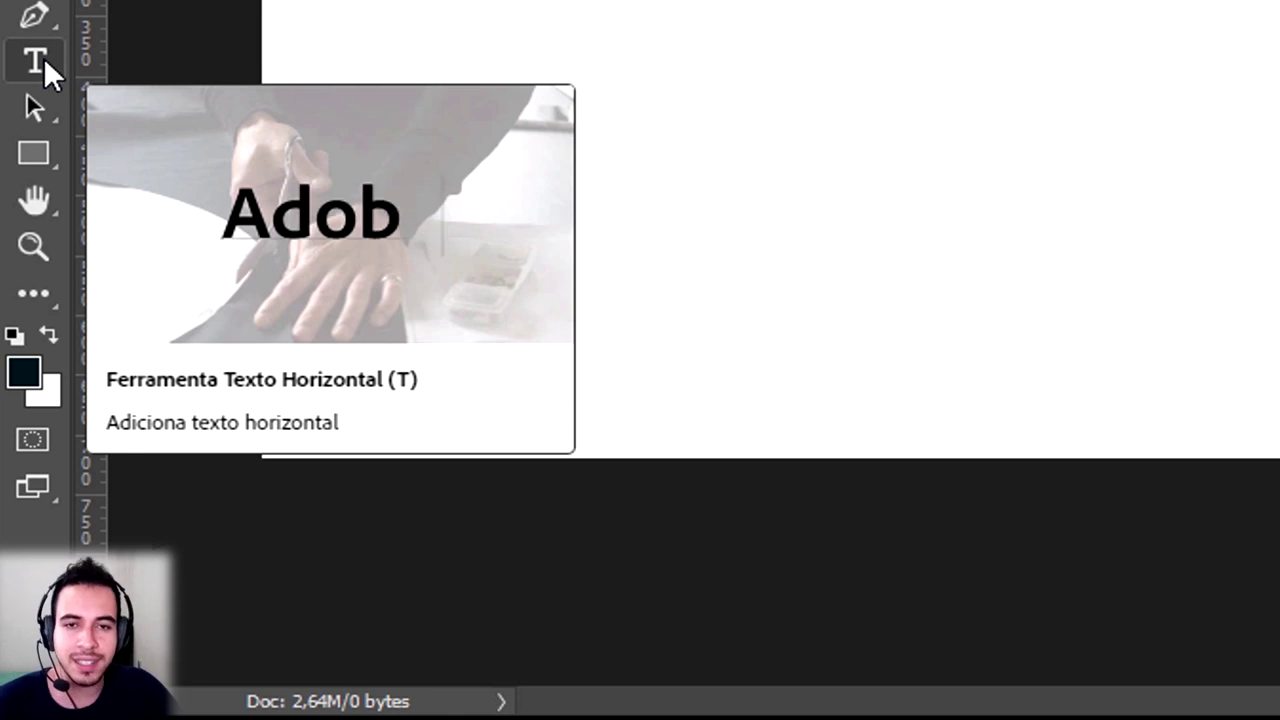
Step: Type 'exemplo de texto no photoshop' as a new text layer near the canvas top left, then select it all
left_click(44, 57)
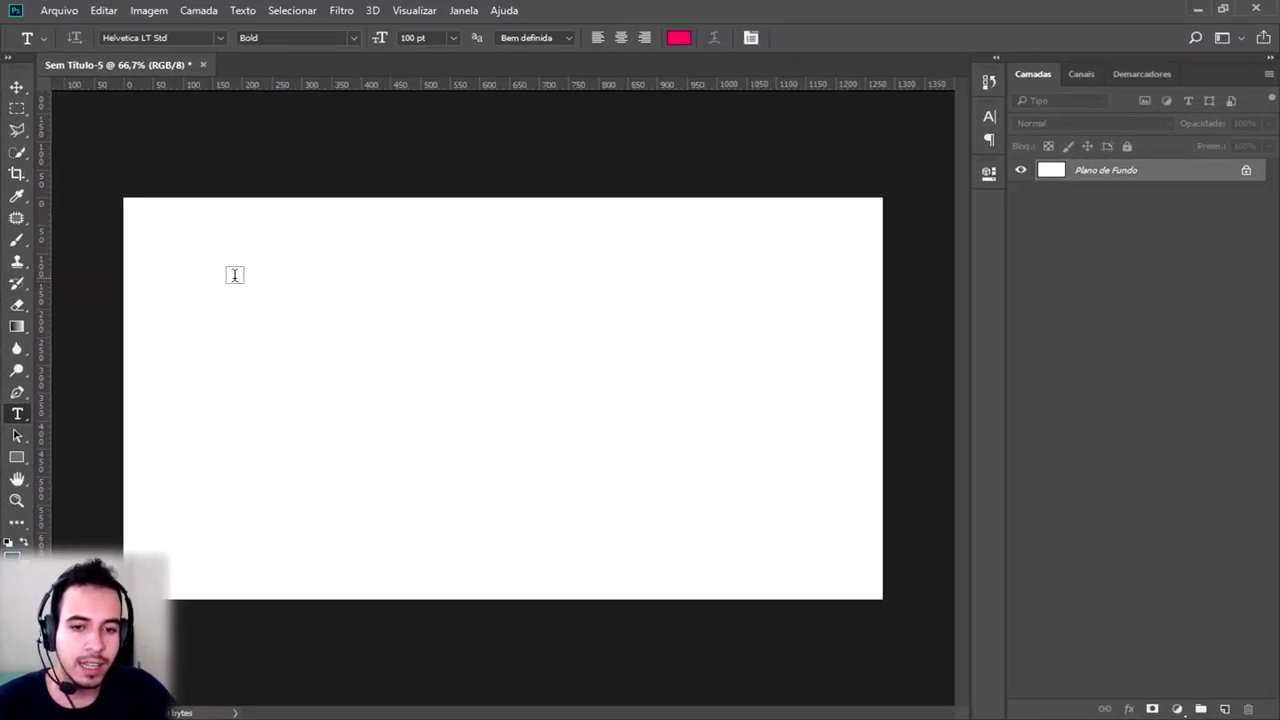
left_click(180, 281)
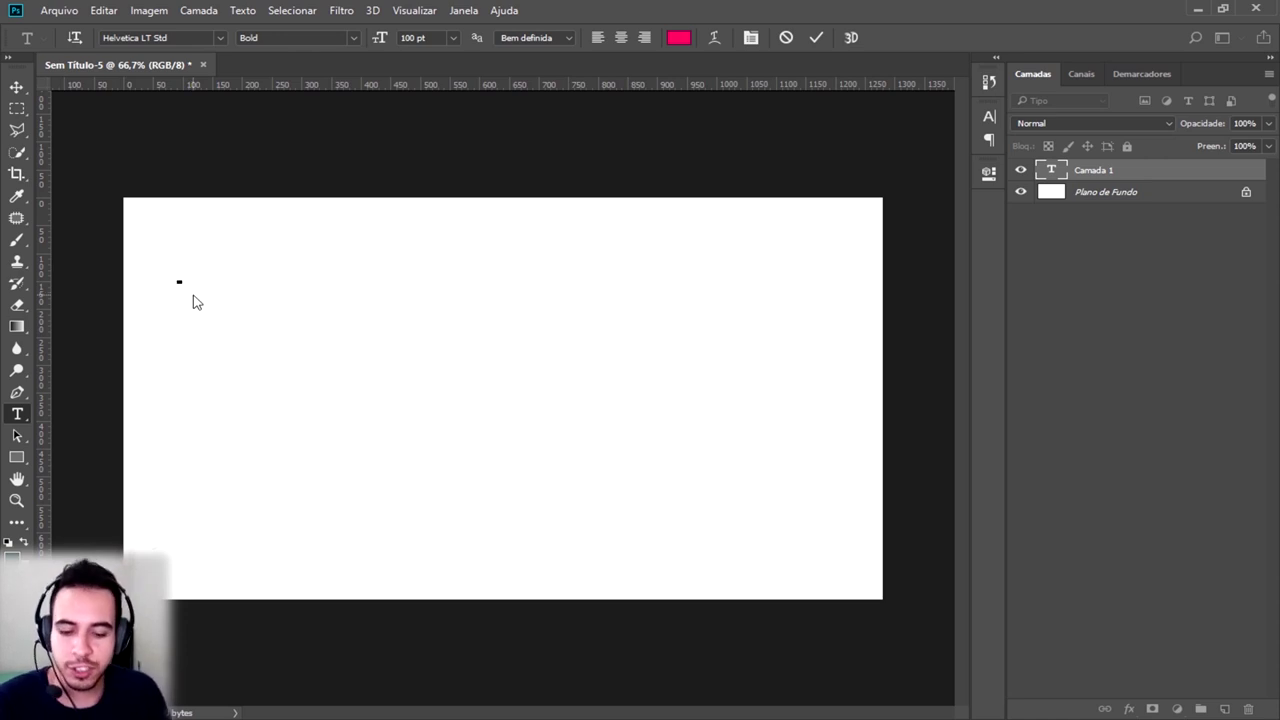
type("exemplo ")
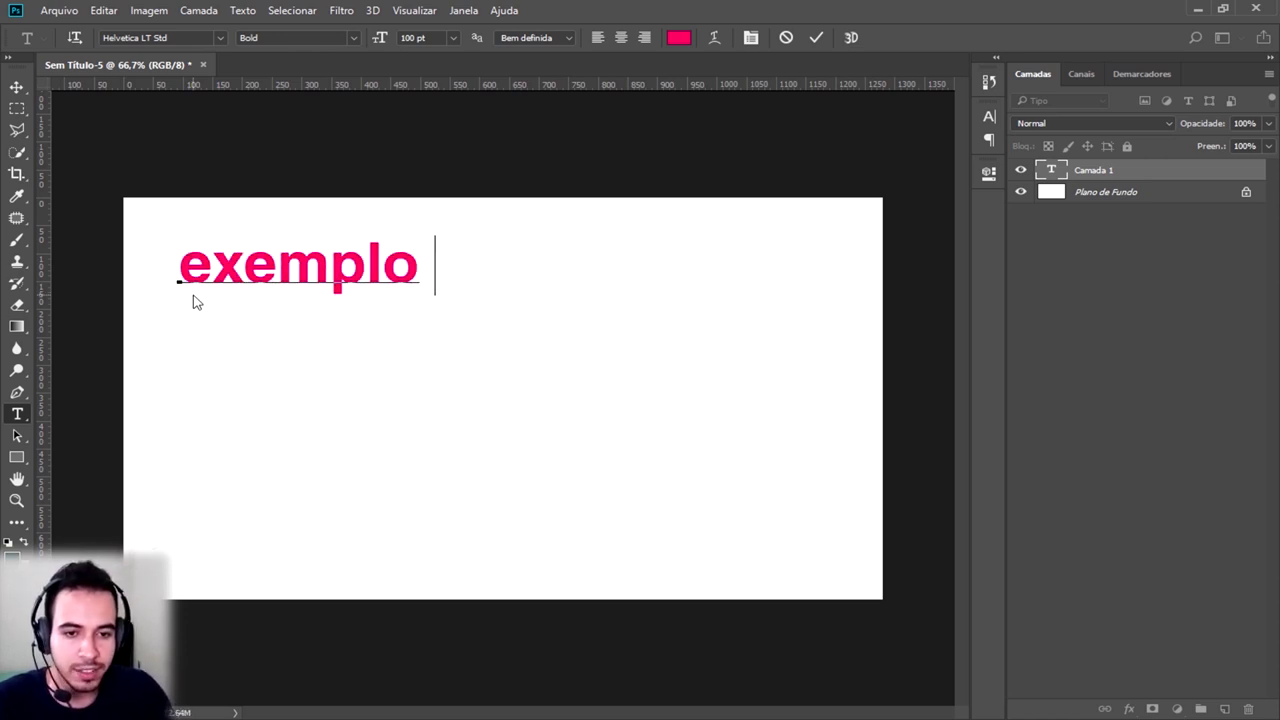
type("de texto ")
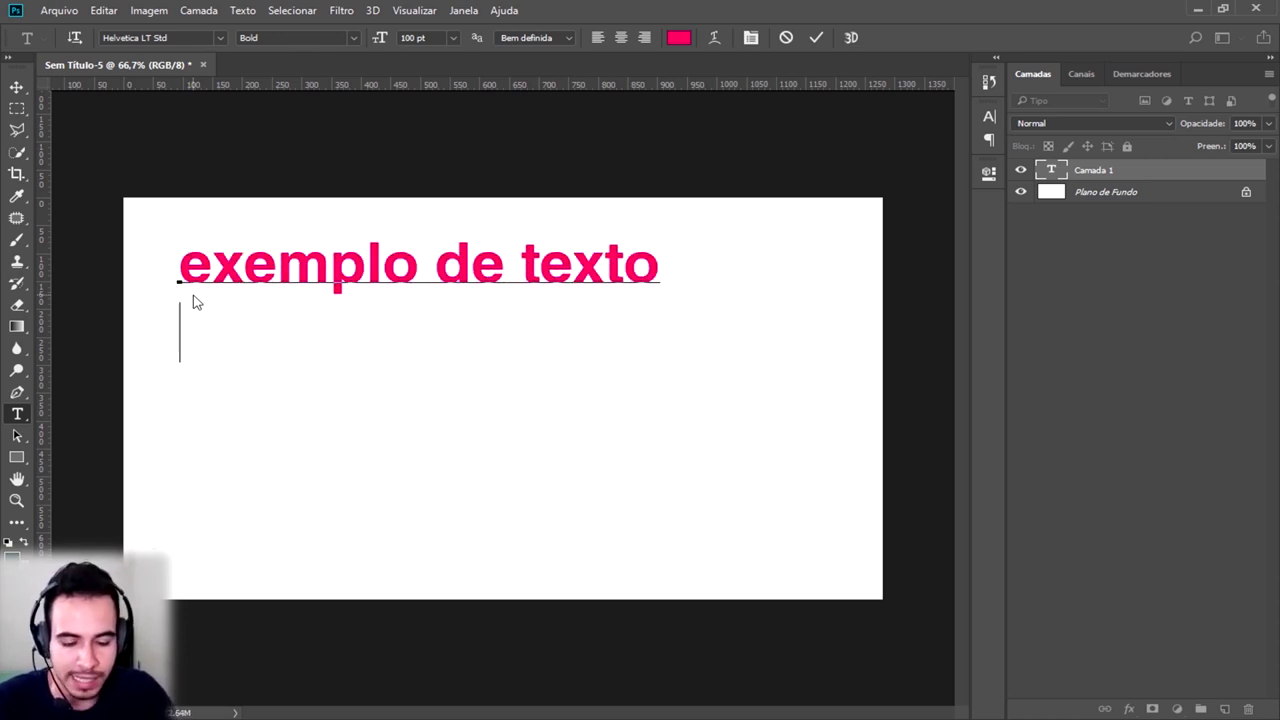
type("no photoshop")
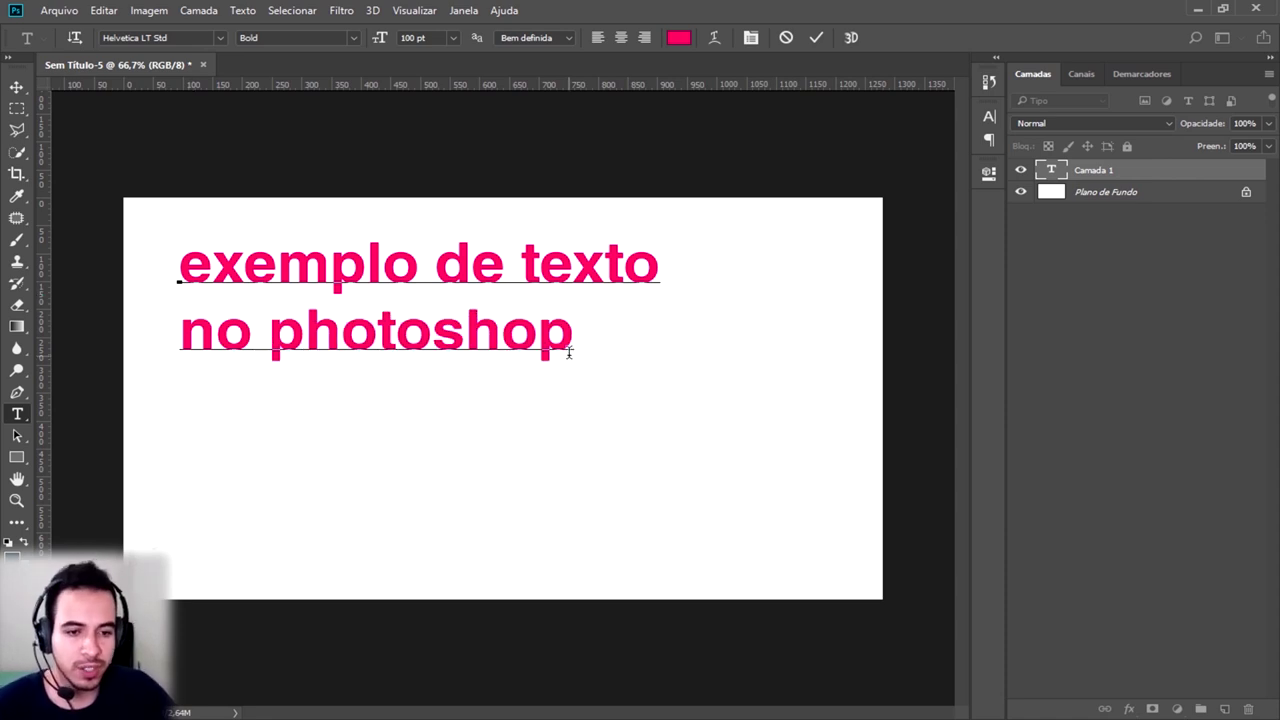
key("ctrl+a")
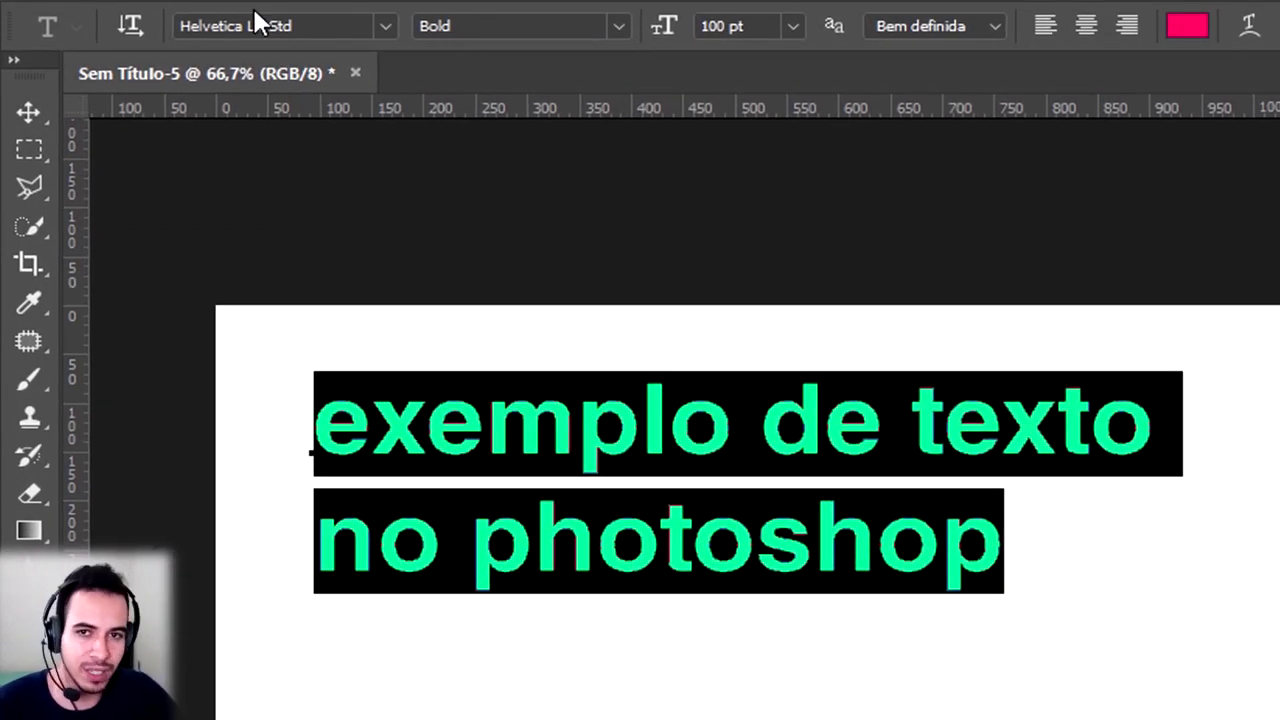
left_click(383, 25)
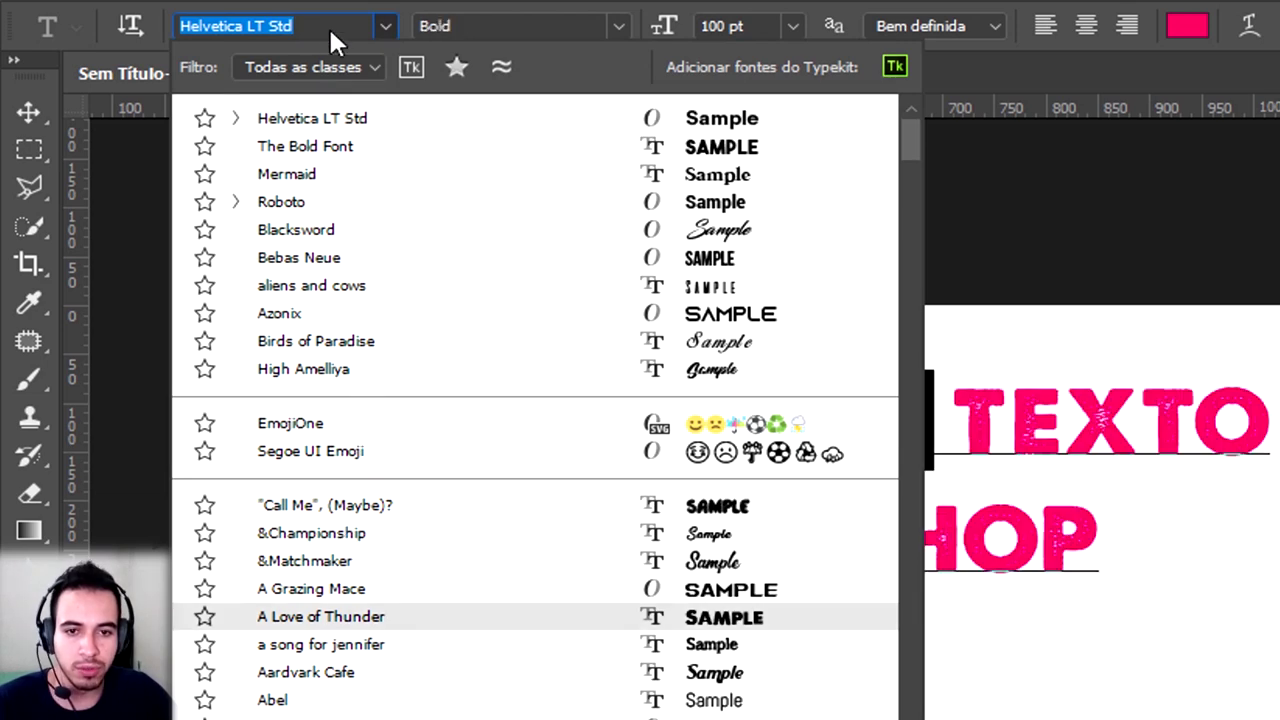
left_click(381, 24)
left_click(619, 27)
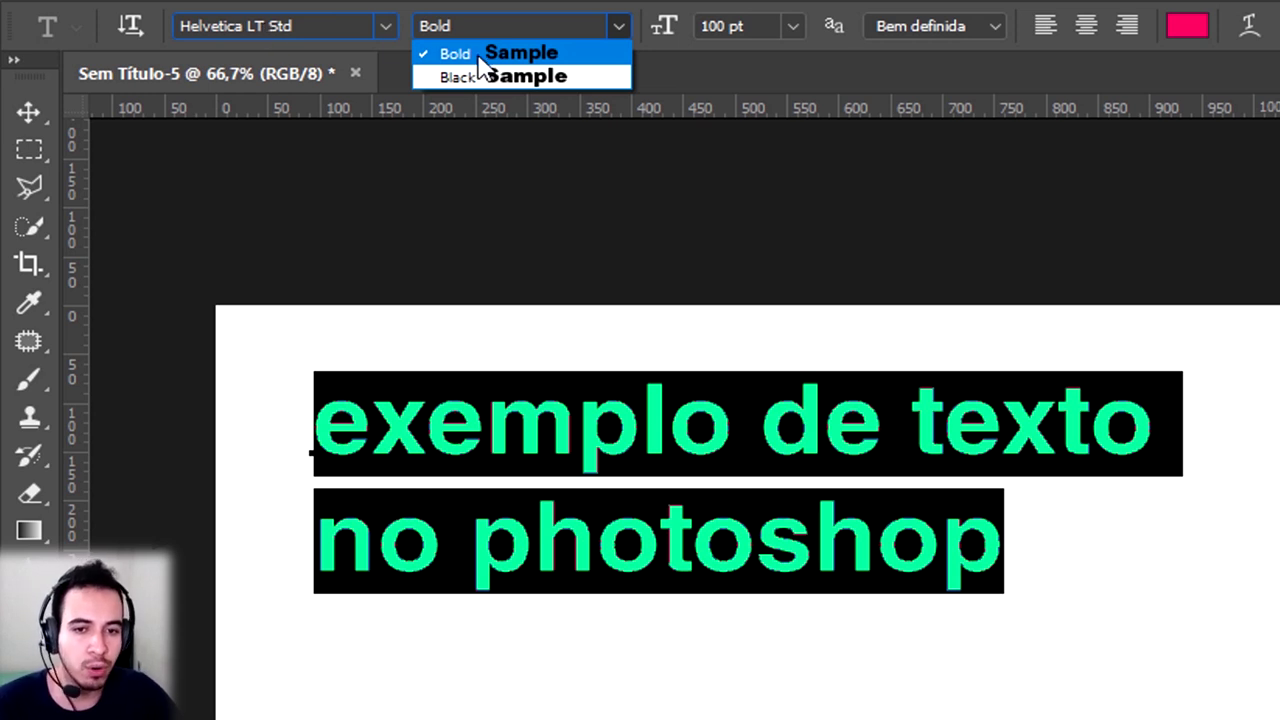
left_click(523, 70)
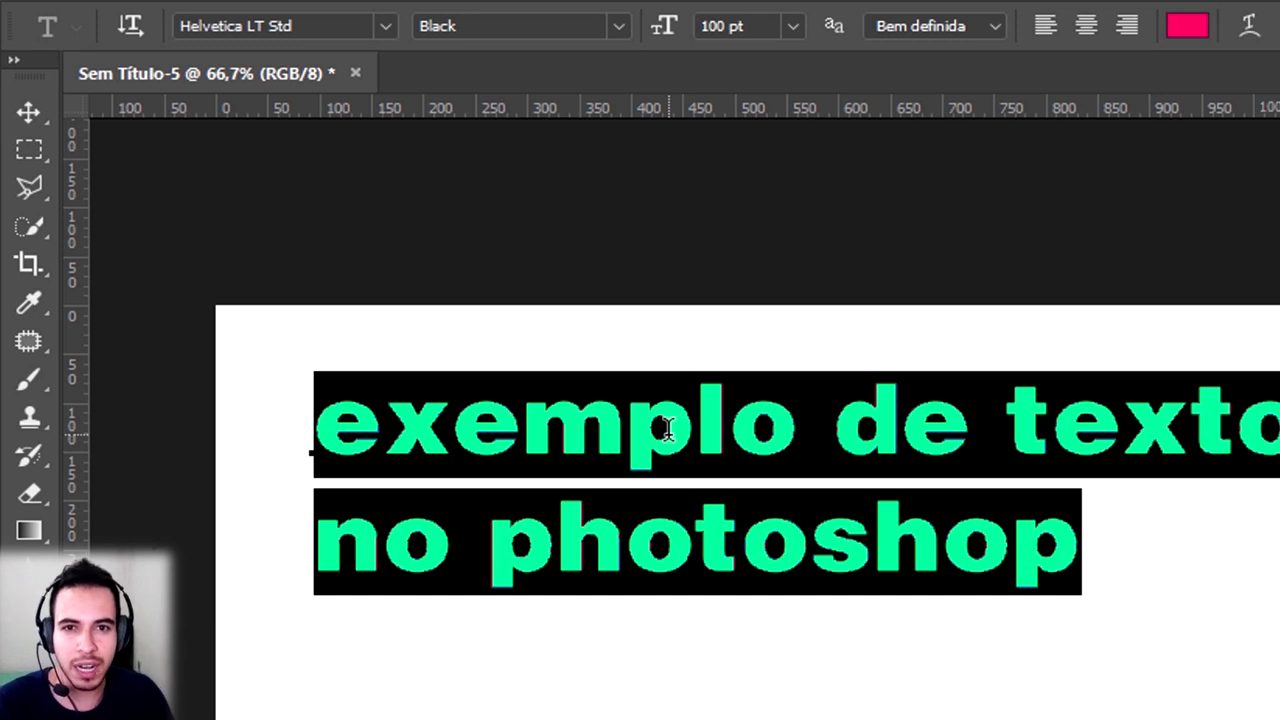
scroll(607, 34, "up", 1)
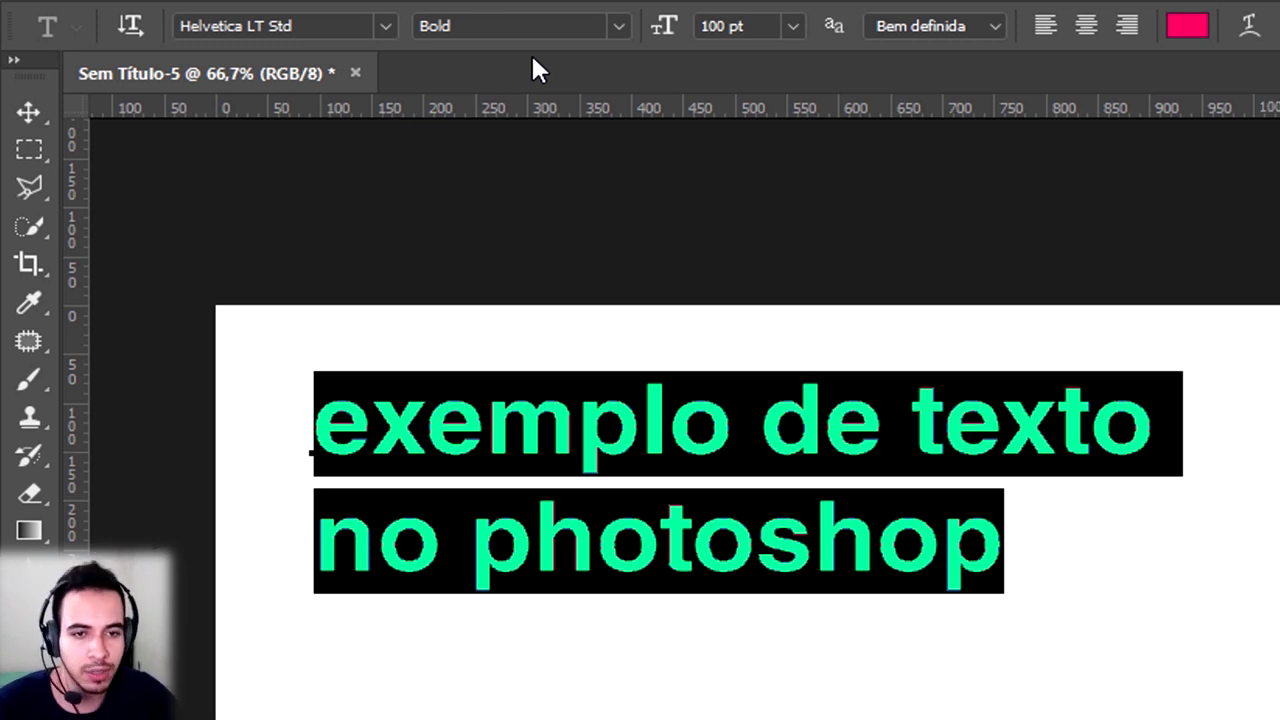
double_click(716, 26)
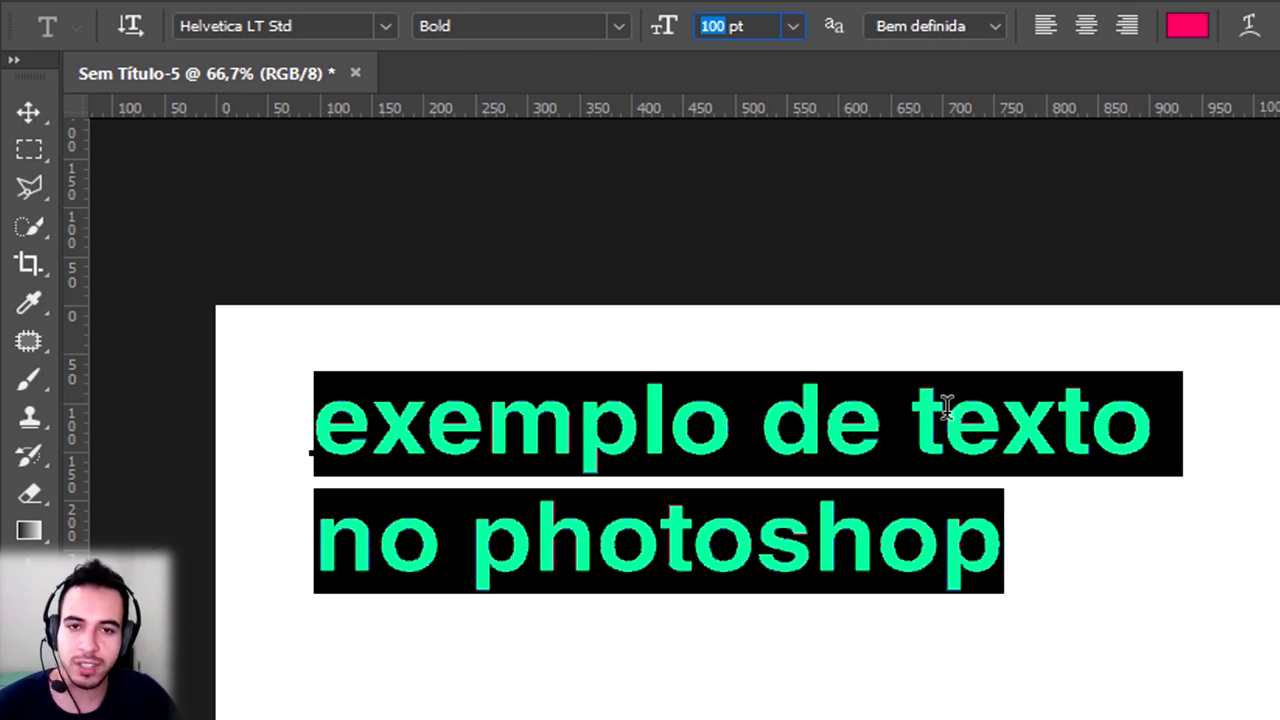
type("300")
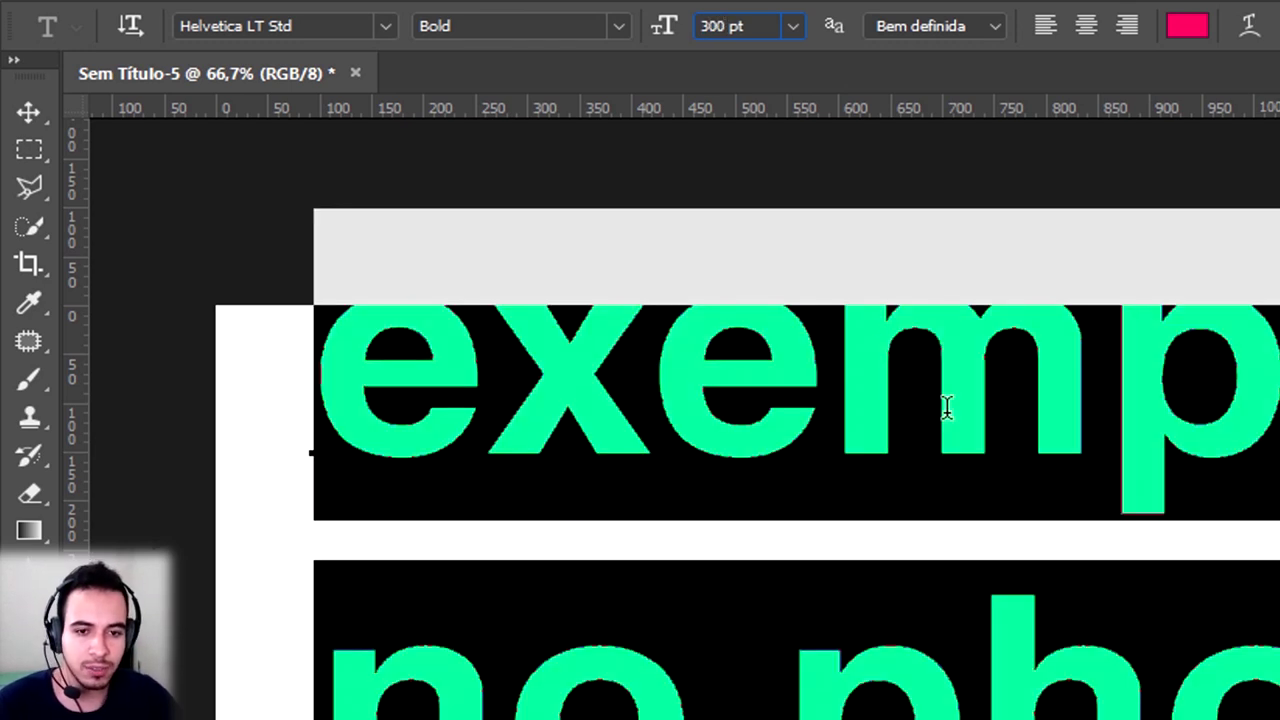
type("100")
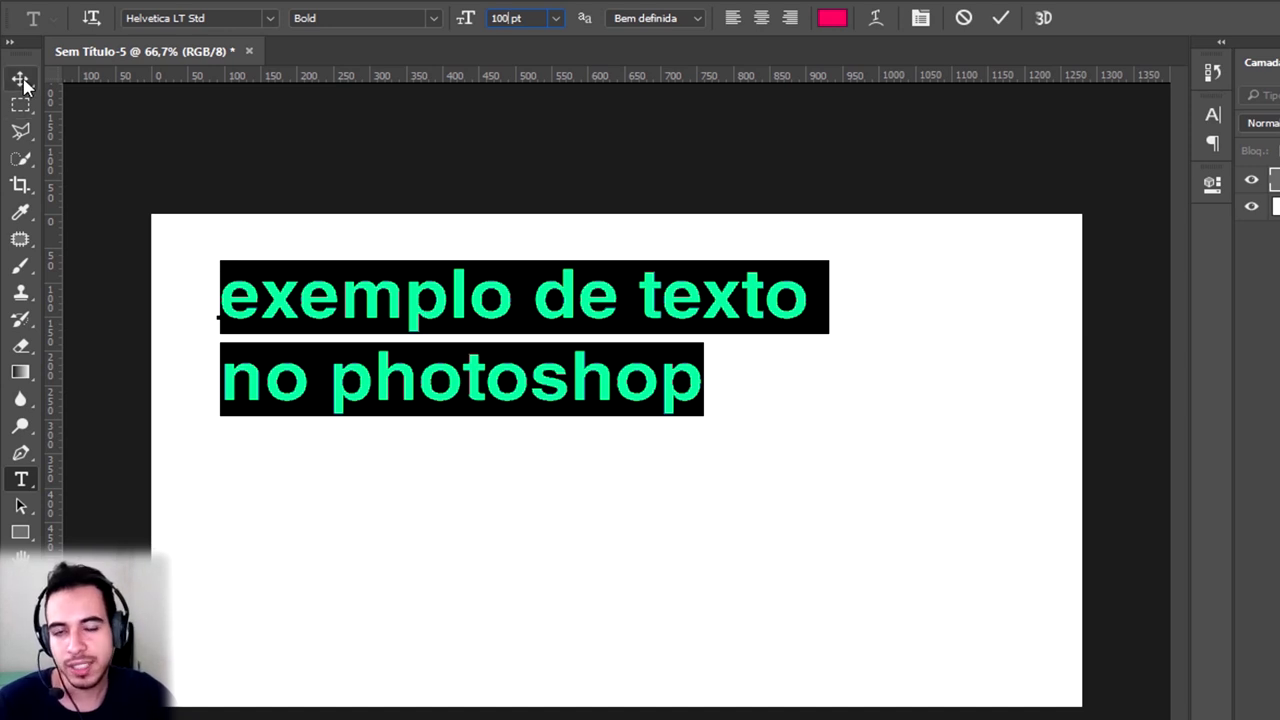
left_click(20, 78)
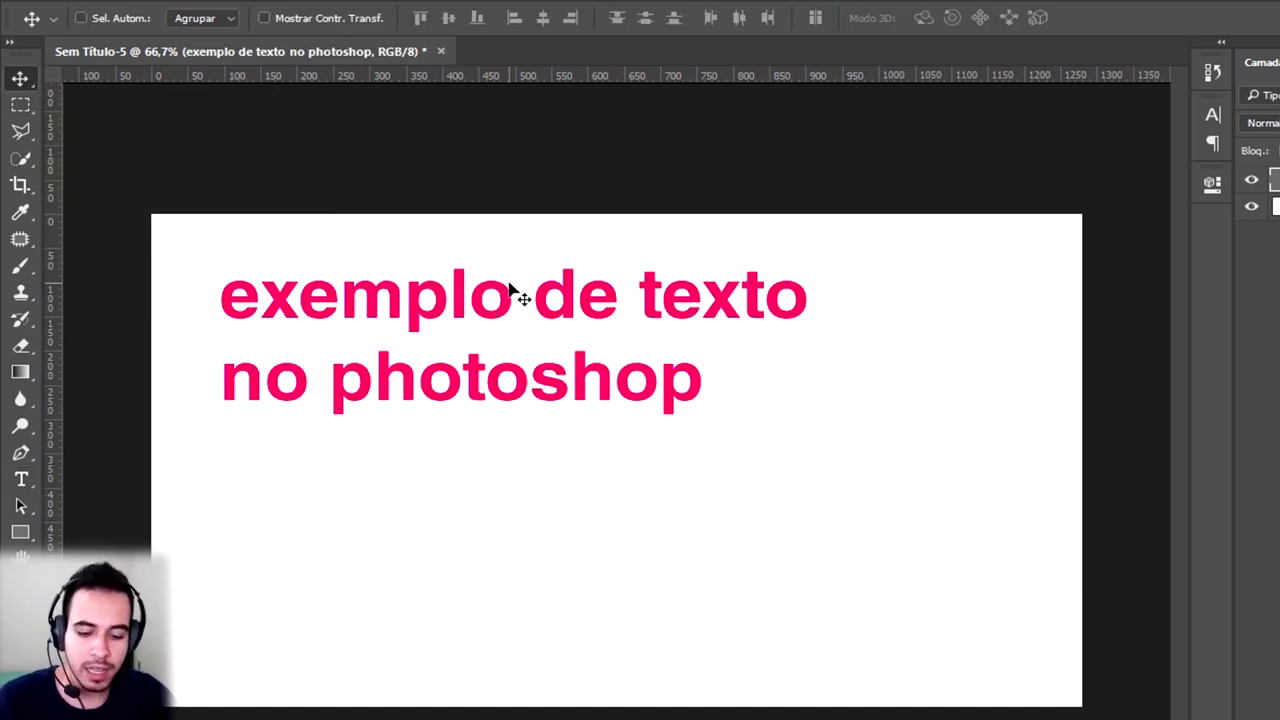
key("ctrl+t")
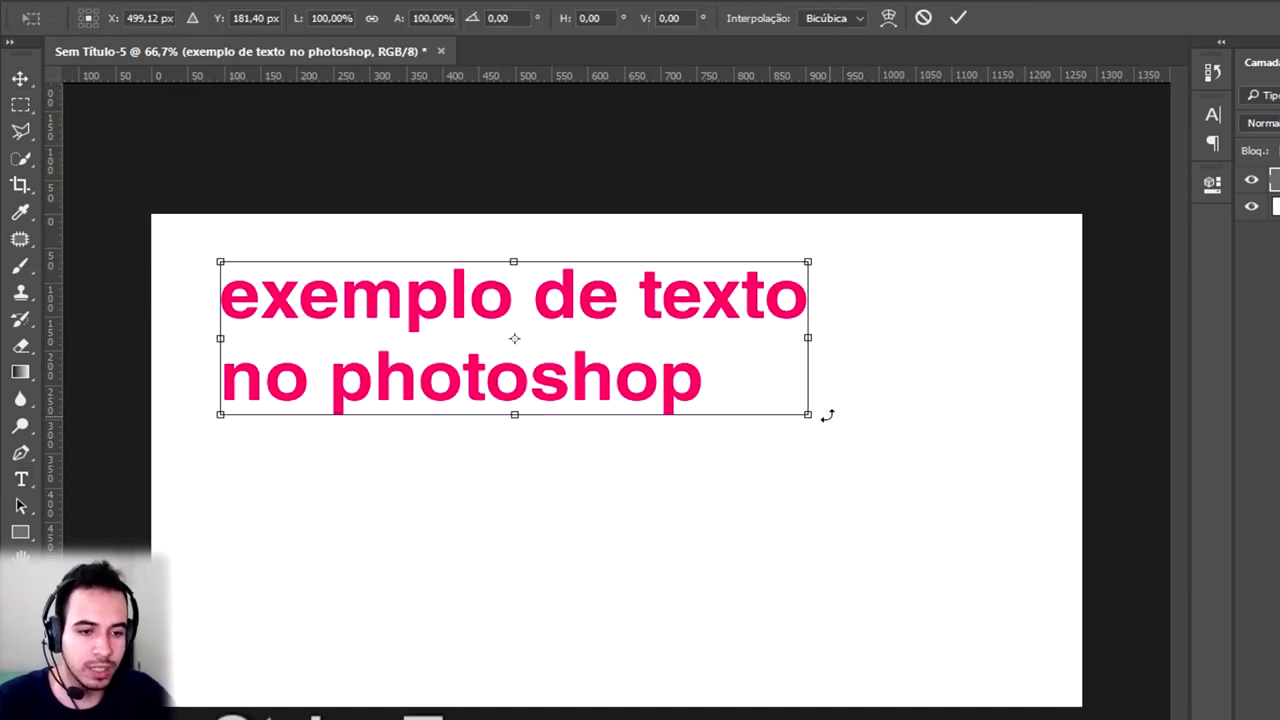
mouse_move(808, 415)
left_mouse_down()
mouse_move(850, 498)
mouse_move(998, 562)
left_mouse_up()
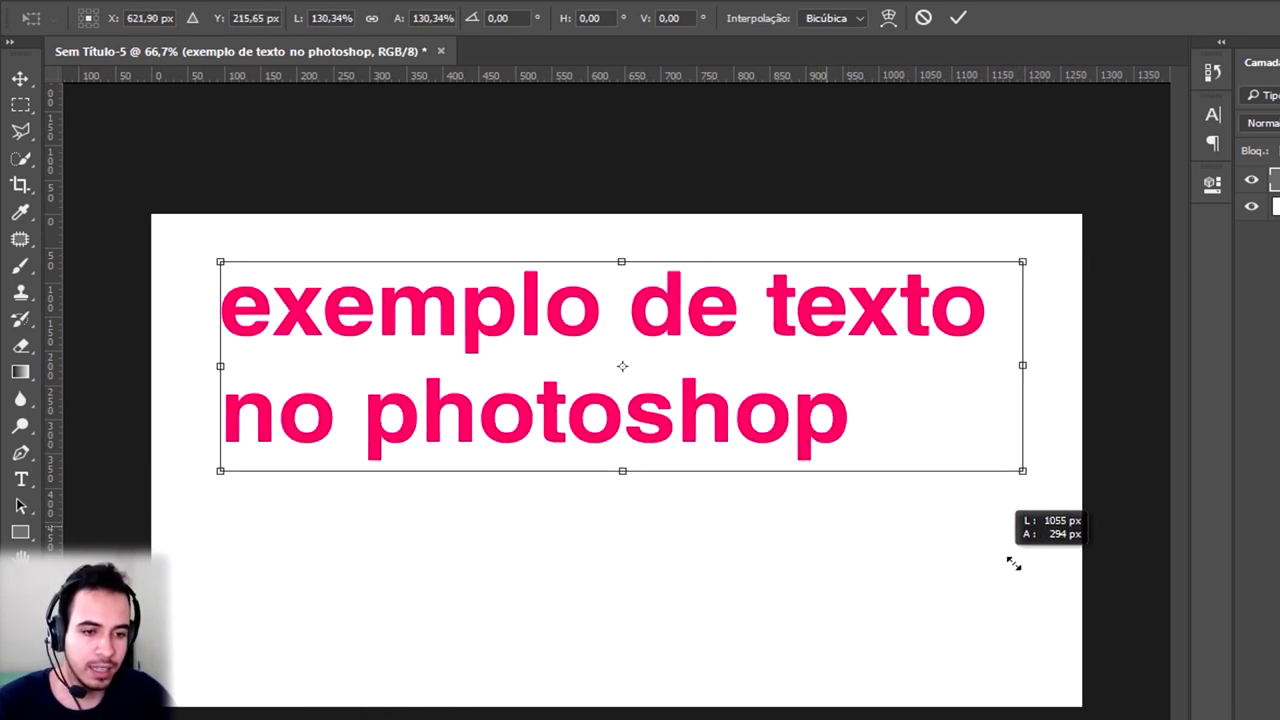
left_click_drag(998, 562, 866, 566)
key("ctrl+z")
left_click(20, 78)
left_click(676, 321)
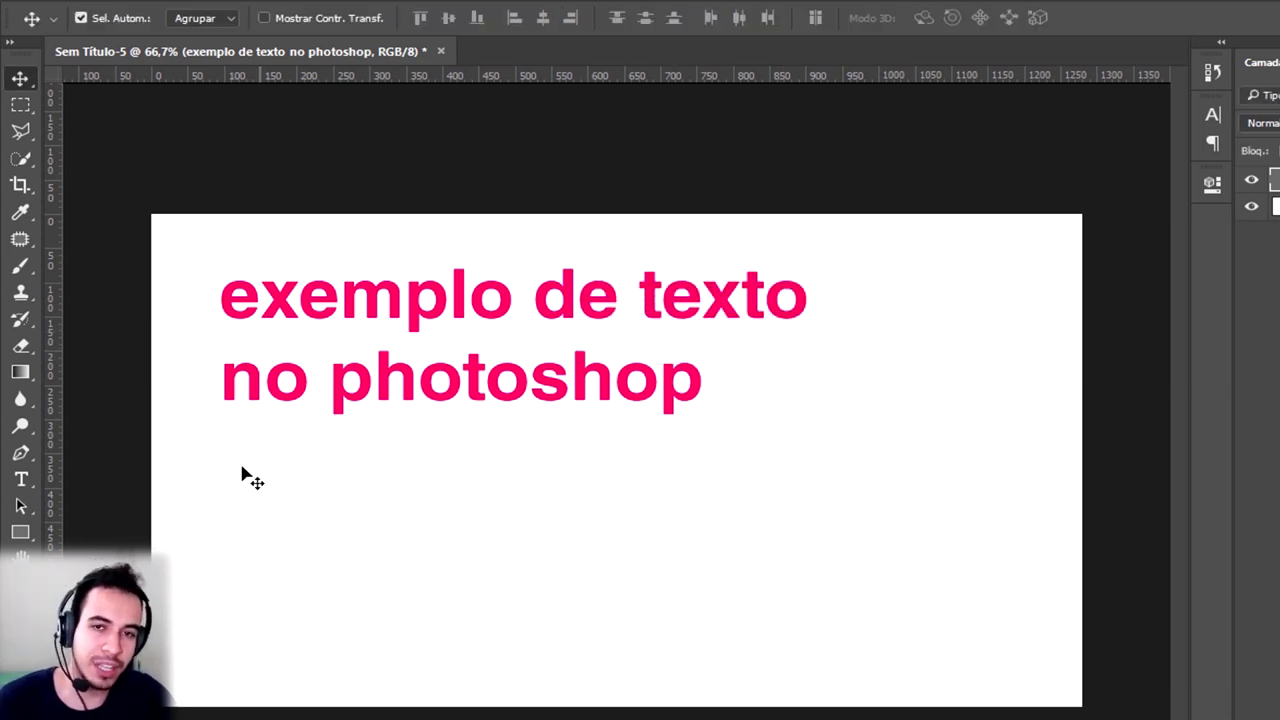
left_click(21, 480)
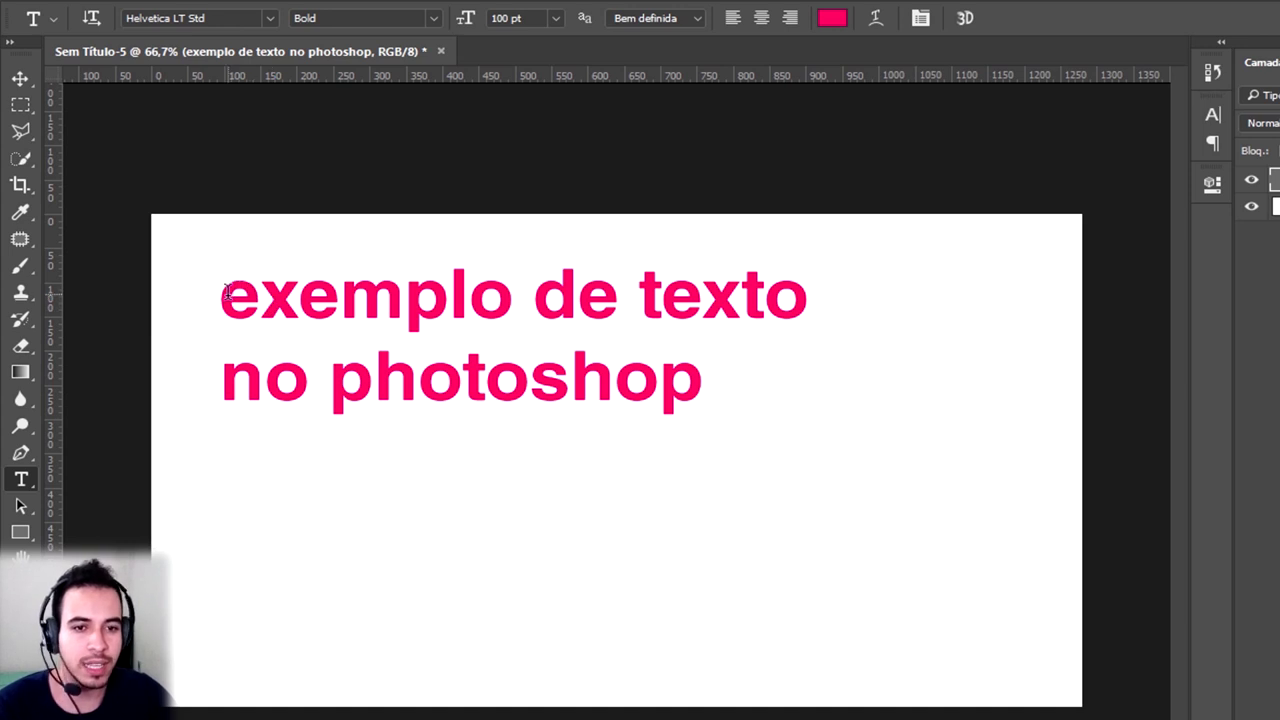
left_click_drag(227, 291, 806, 446)
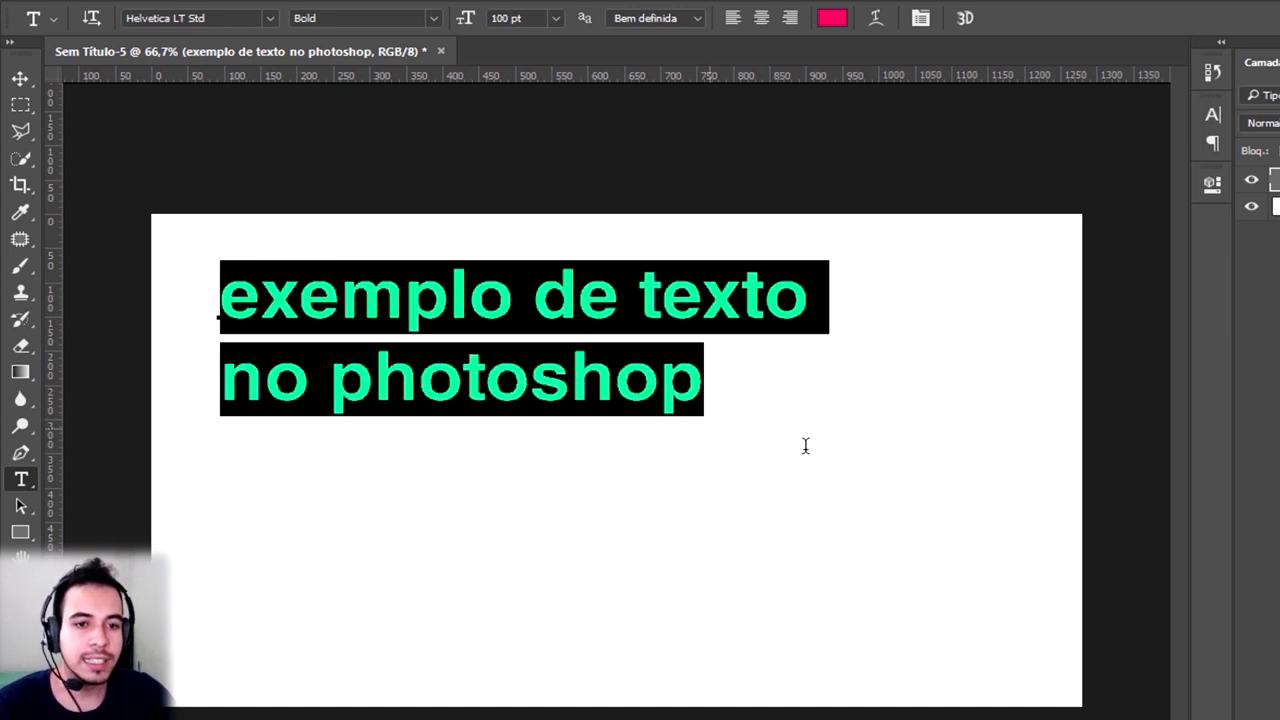
left_click(693, 25)
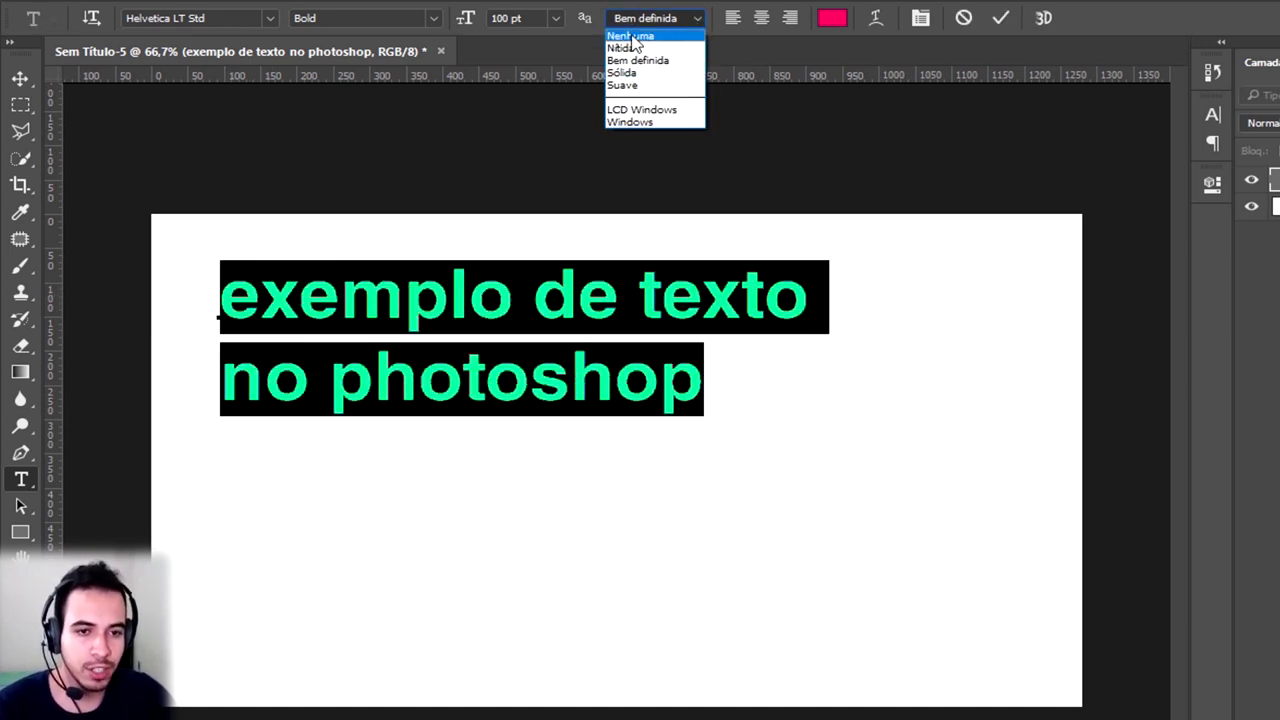
left_click(636, 36)
left_click(29, 71)
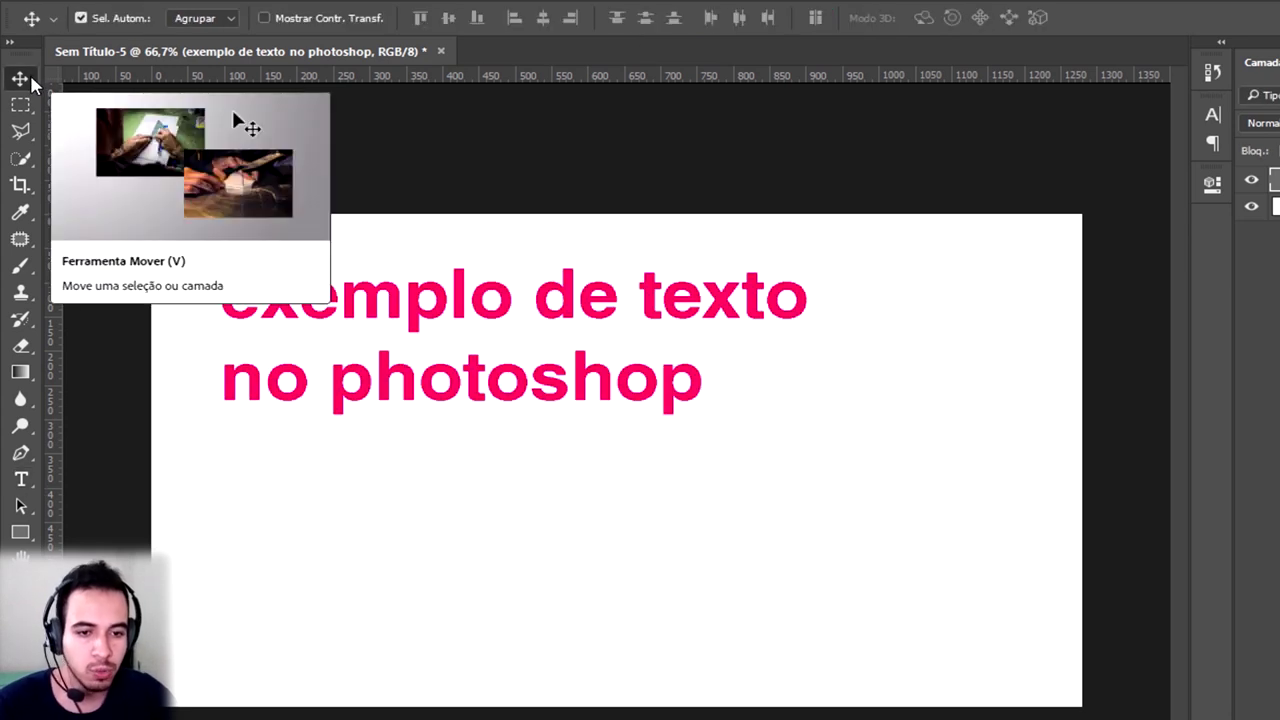
key("ctrl+plus")
key("ctrl+plus")
key("ctrl+plus")
left_click_drag(637, 306, 626, 620)
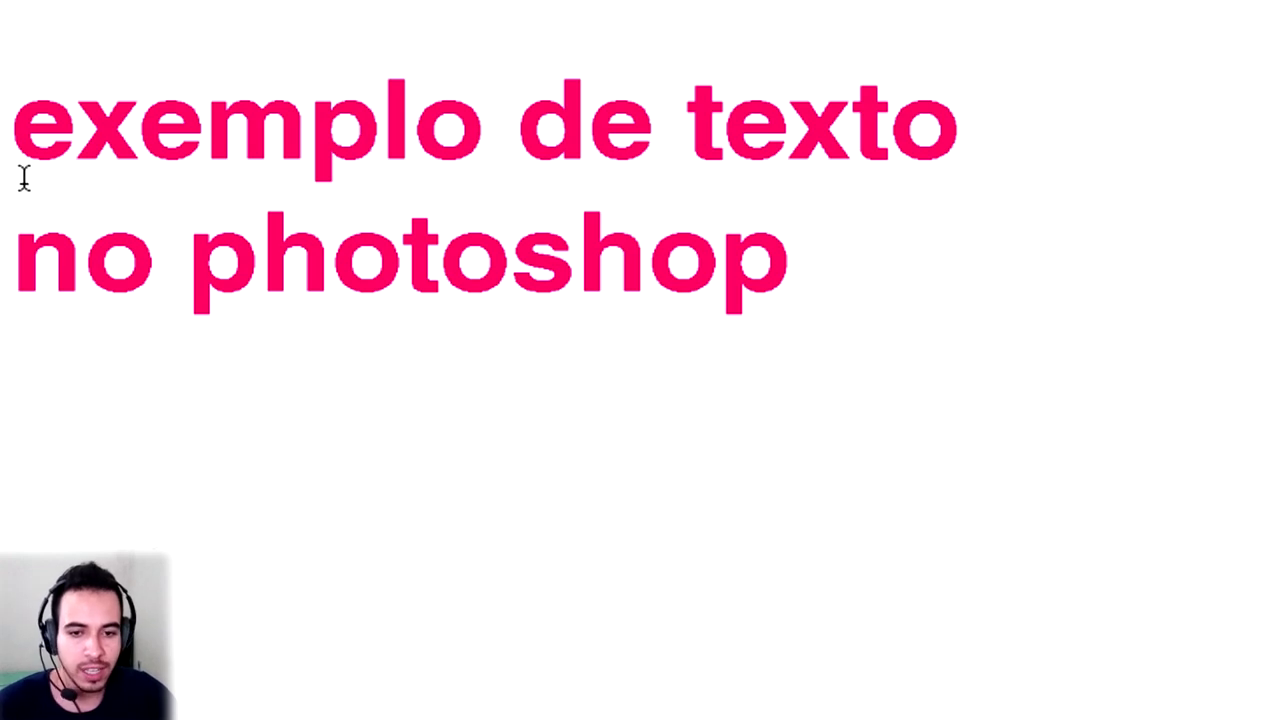
left_click_drag(16, 120, 1133, 293)
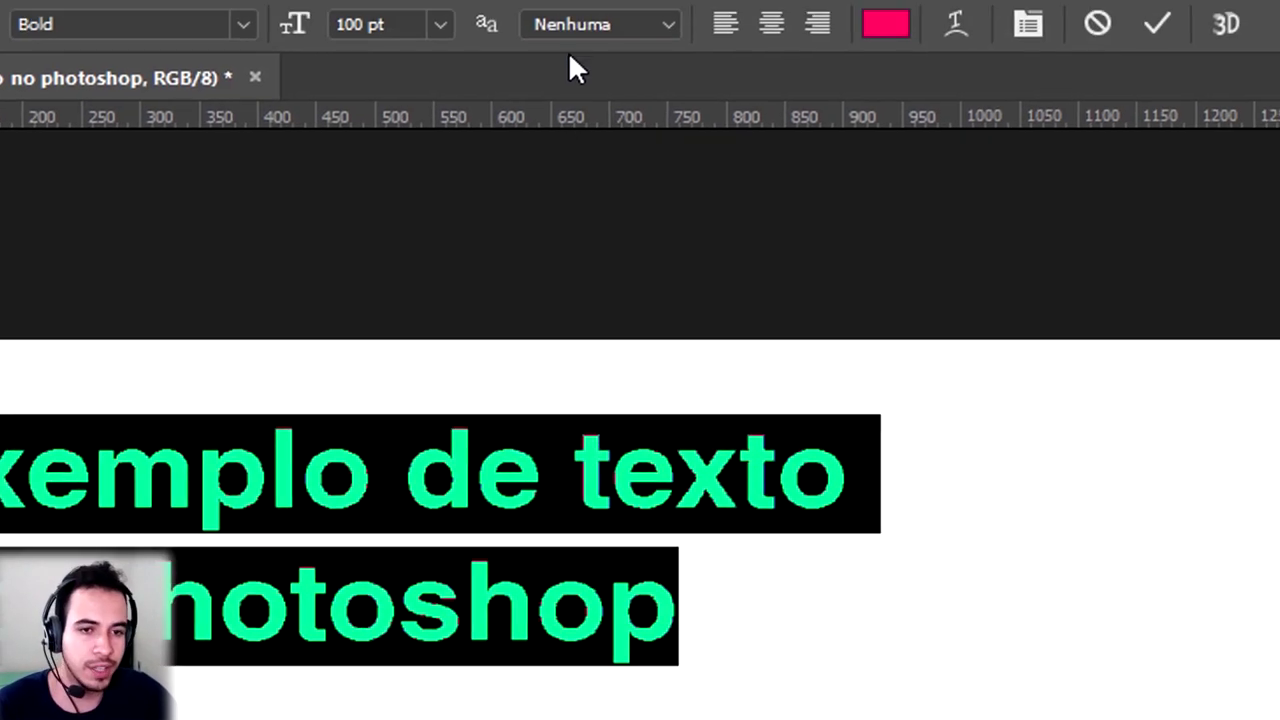
left_click(588, 28)
left_click(585, 92)
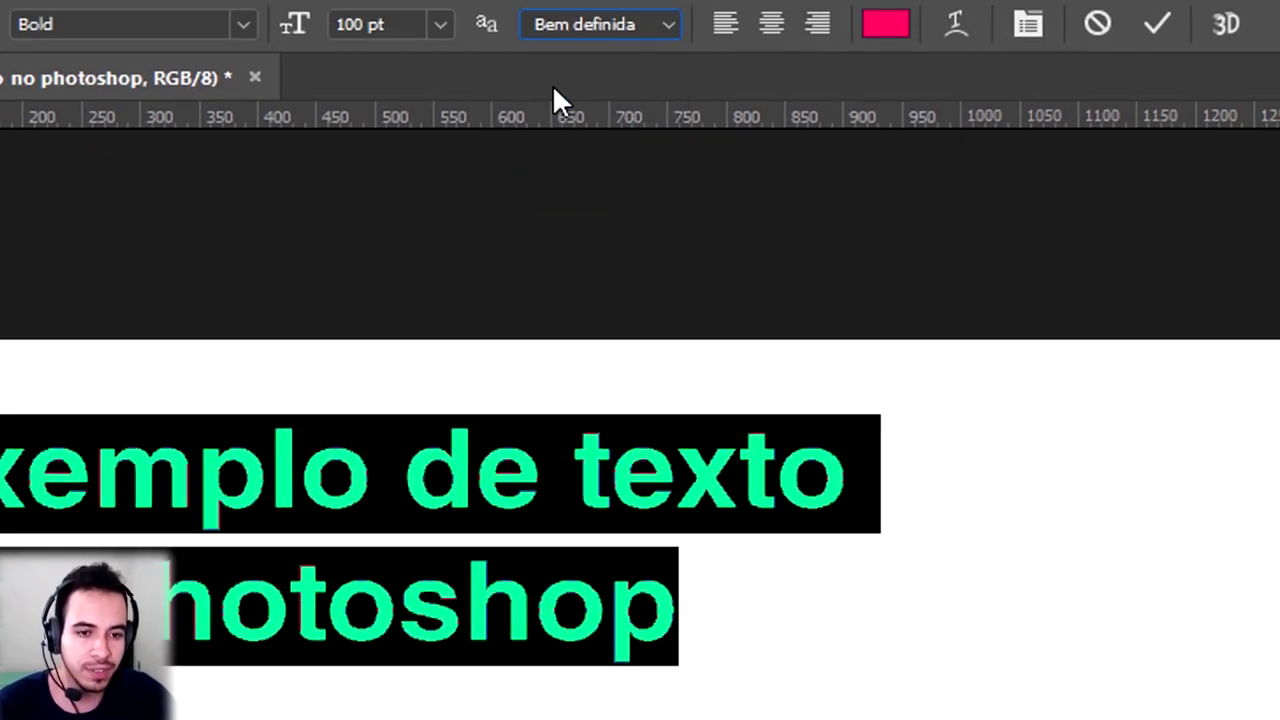
key("v")
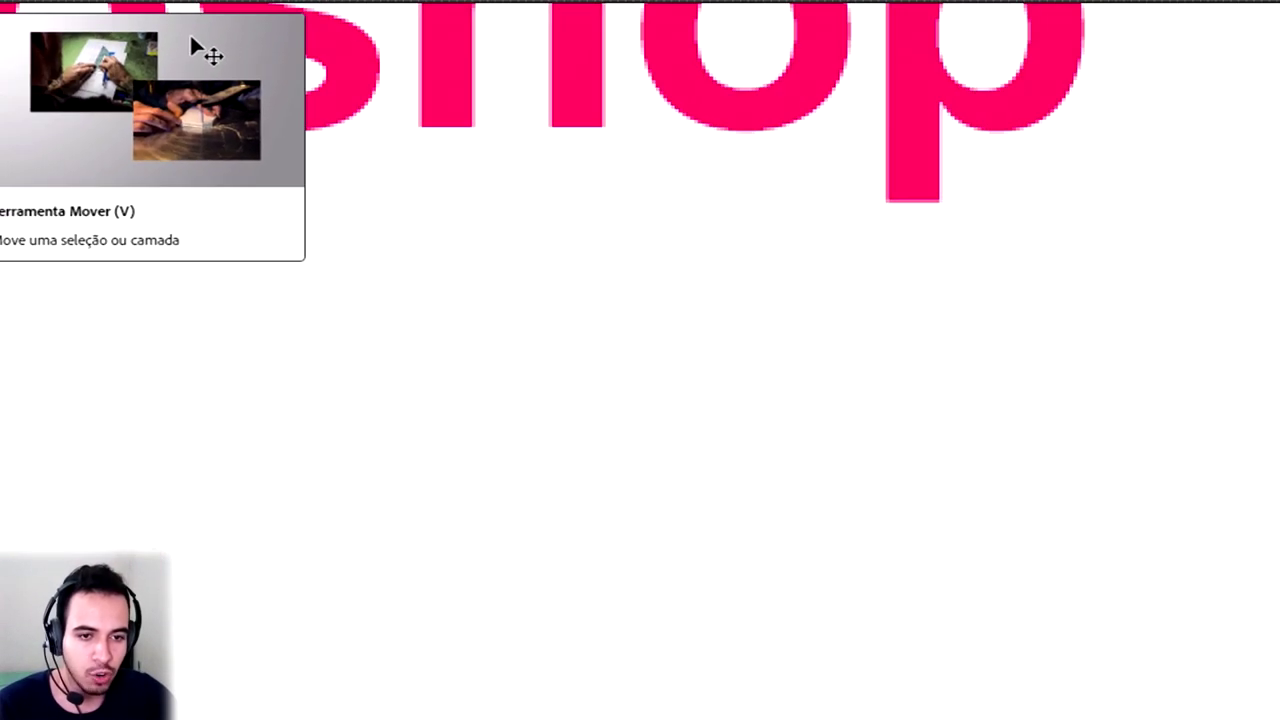
left_click_drag(530, 163, 559, 410)
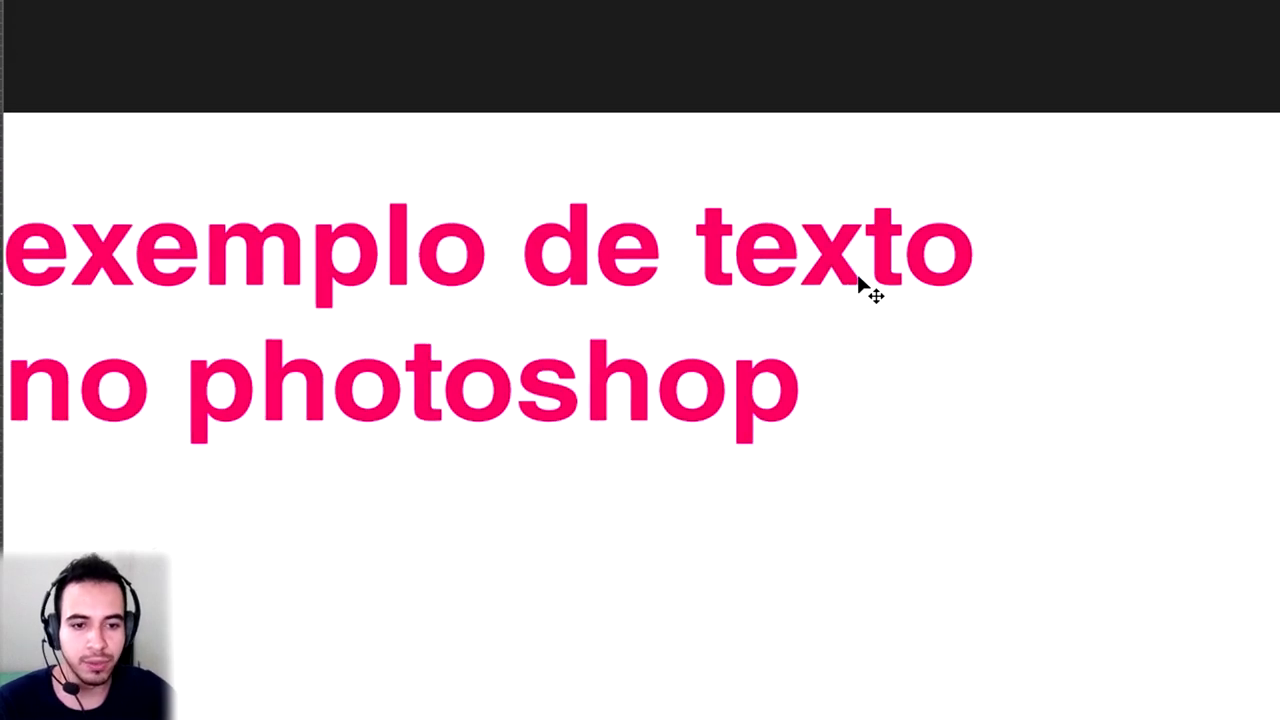
key("t")
left_click(149, 340)
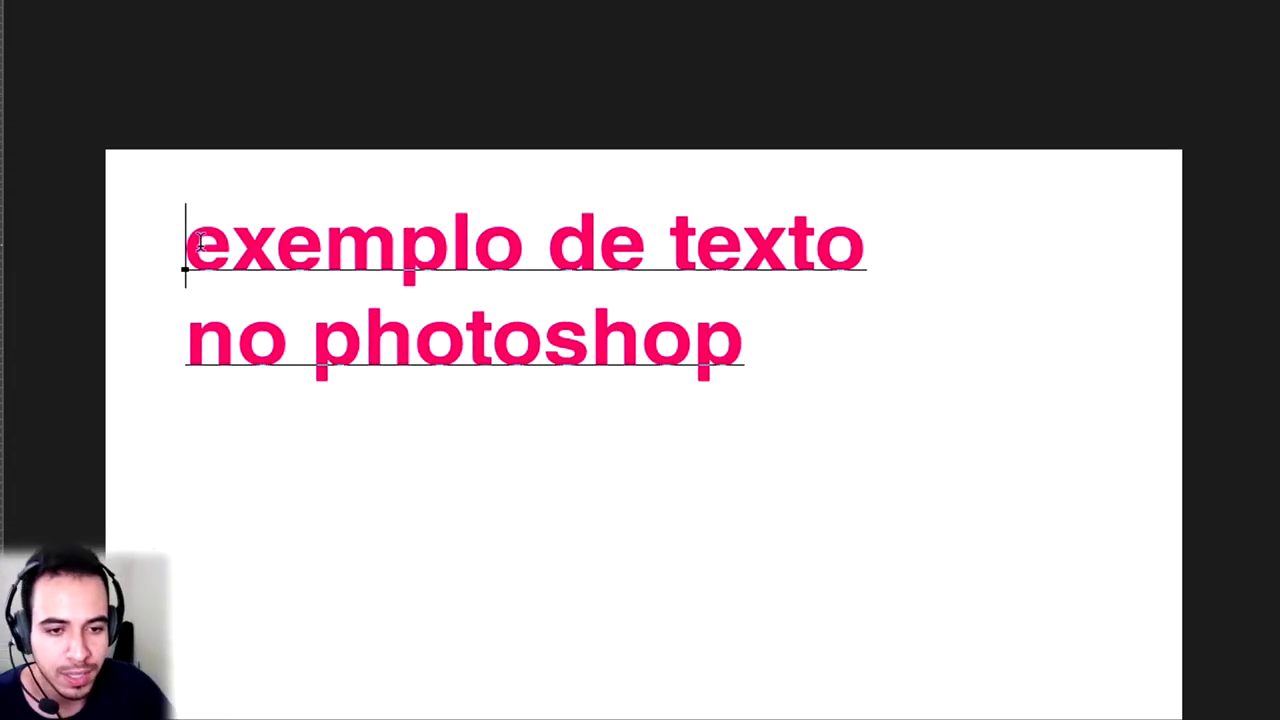
key("ctrl+a")
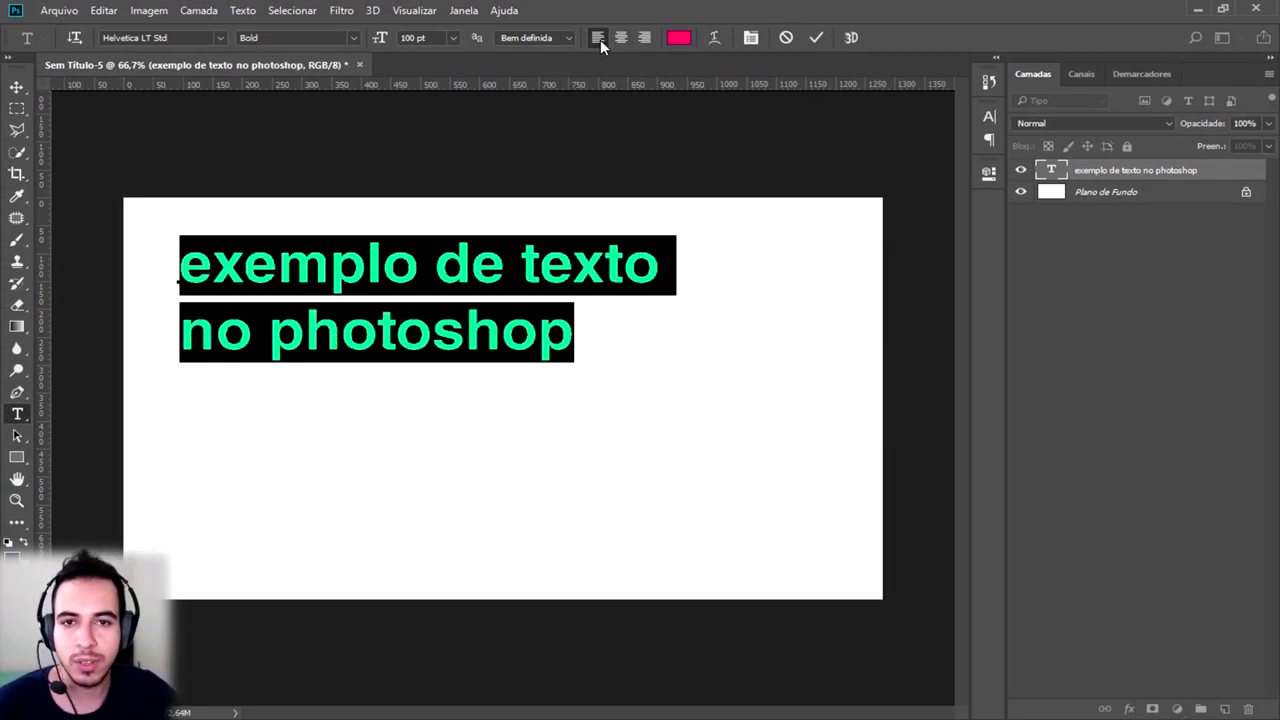
Step: Colour the left-aligned text pink ff0066 and nudge the text block slightly right and down
left_click(620, 39)
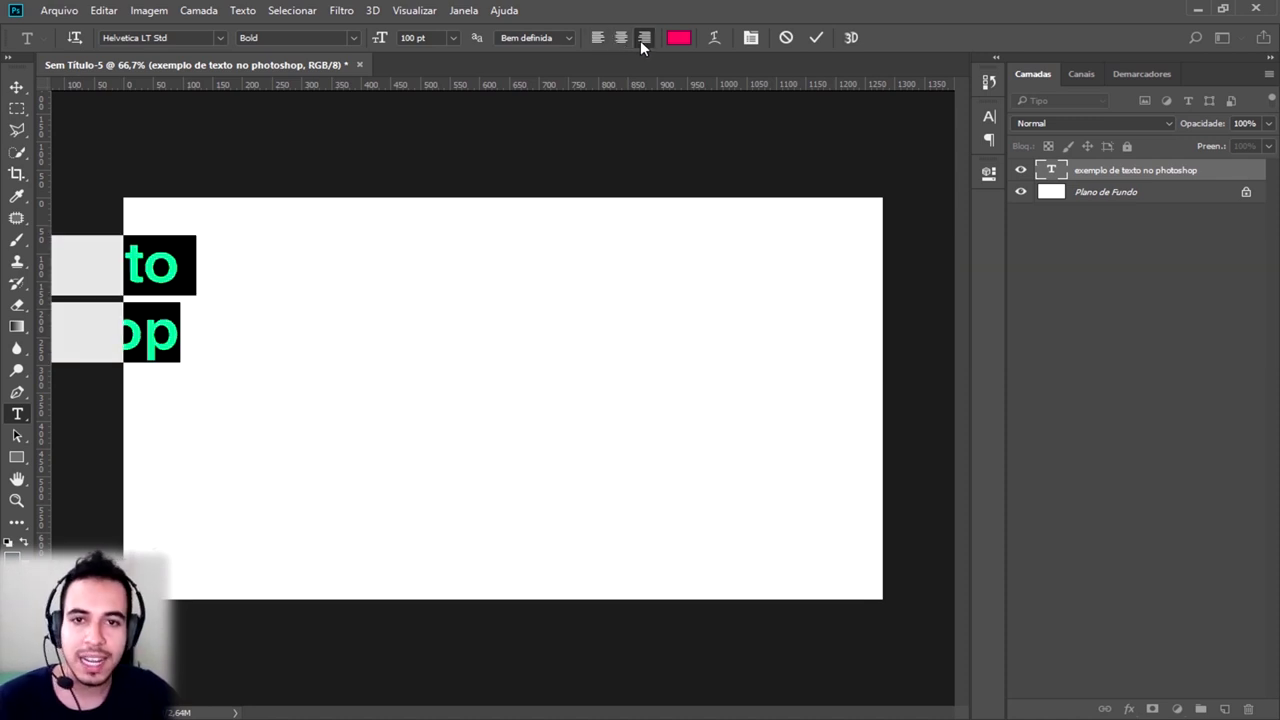
left_click(597, 38)
left_click(679, 38)
type("ffffff")
type("000000")
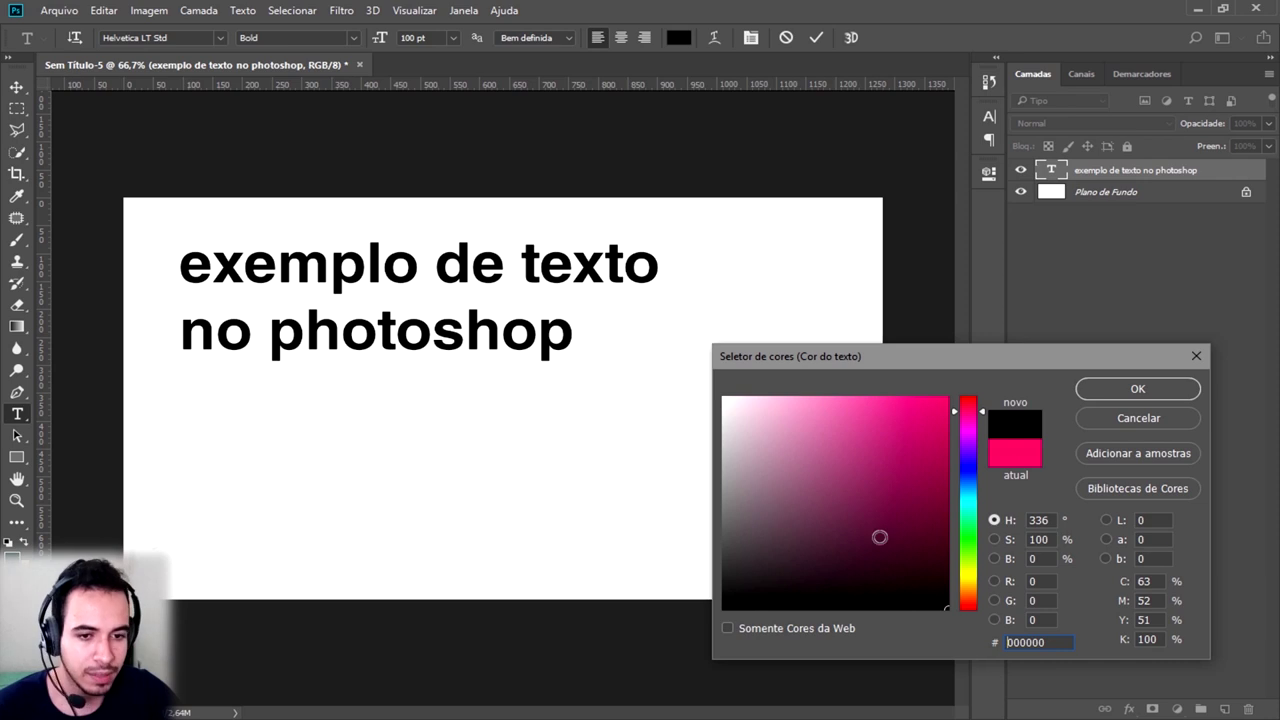
type("ff0066")
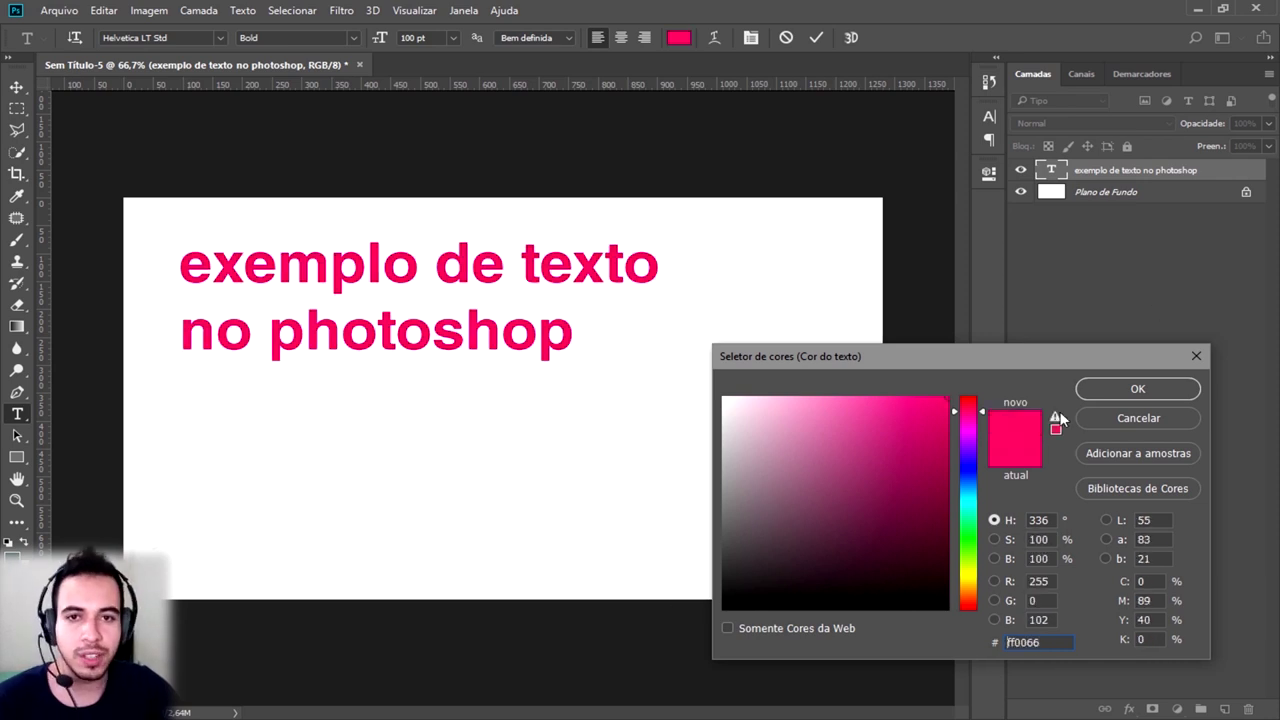
left_click(1137, 389)
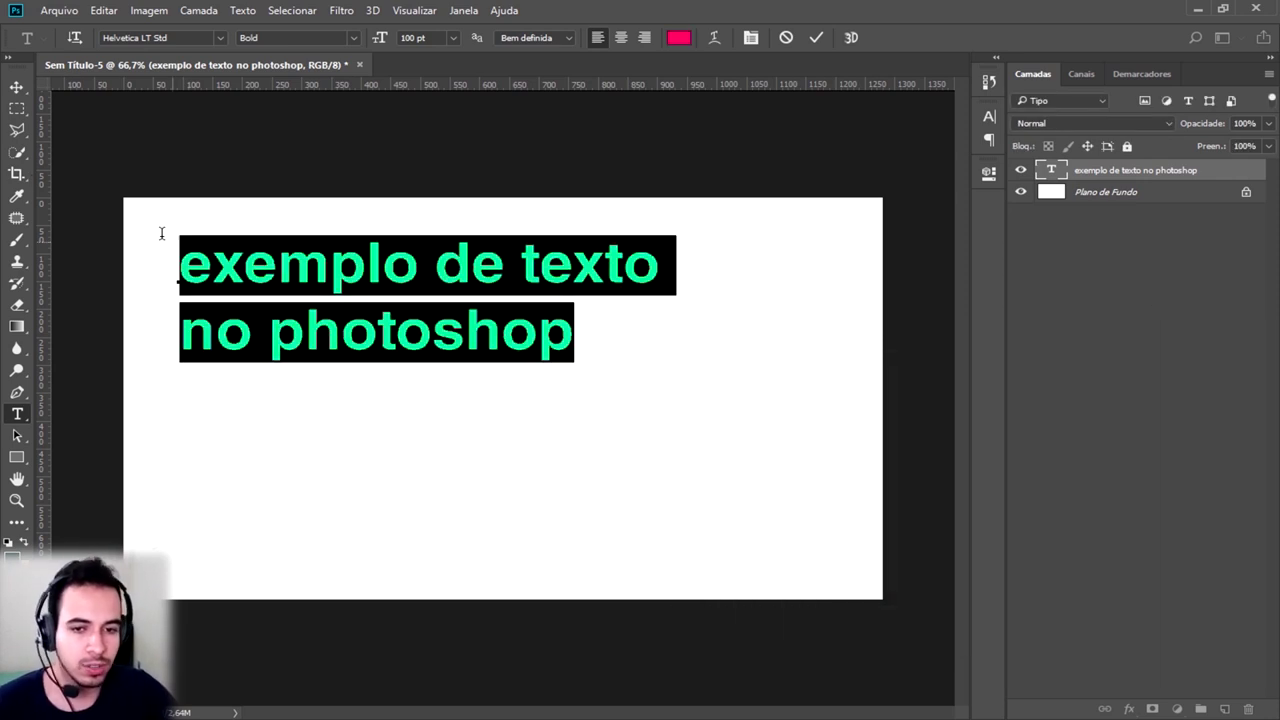
left_click(17, 88)
left_click_drag(343, 266, 405, 290)
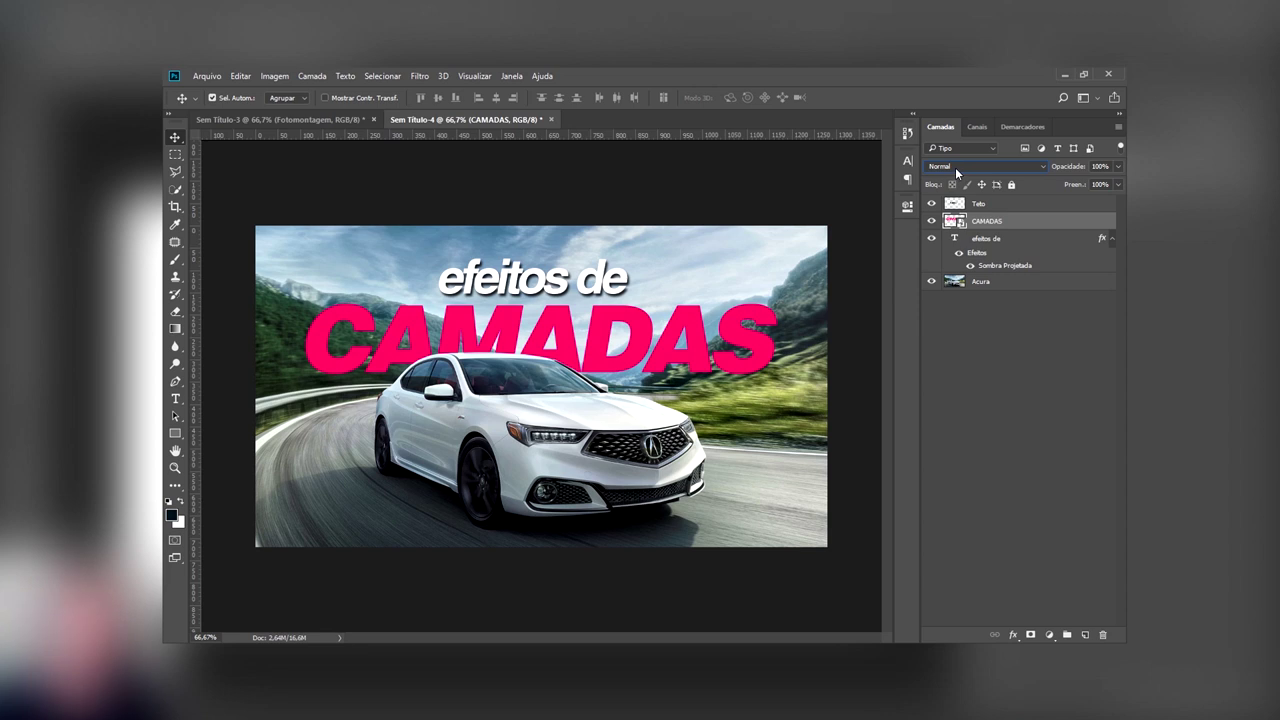
scroll(955, 167, "down", 1)
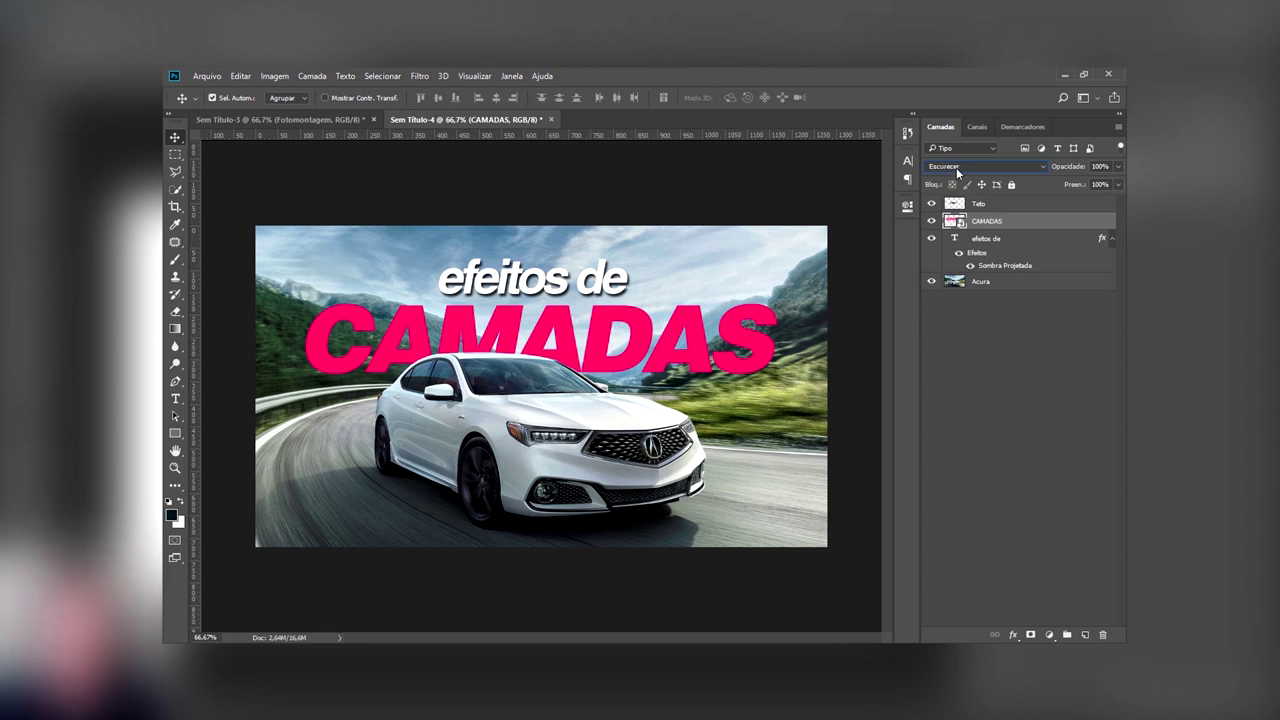
scroll(956, 167, "down", 3)
scroll(956, 167, "down", 5)
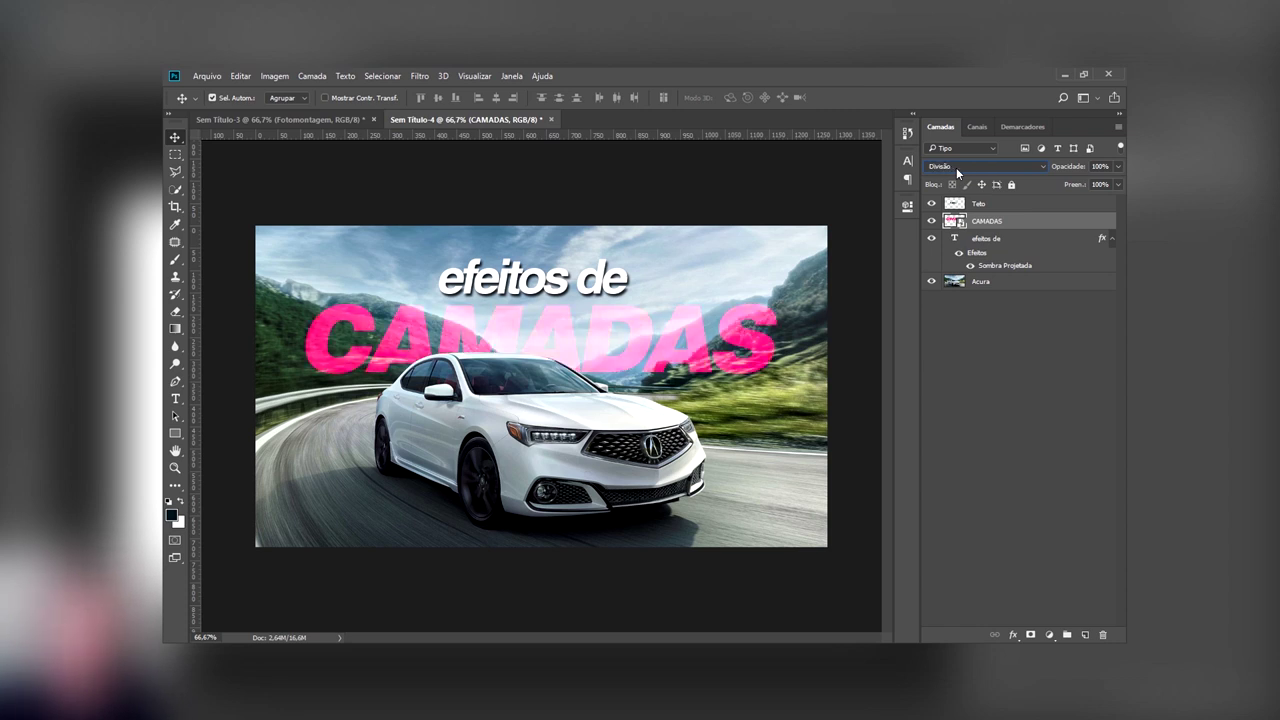
scroll(956, 167, "down", 2)
scroll(956, 166, "down", 2)
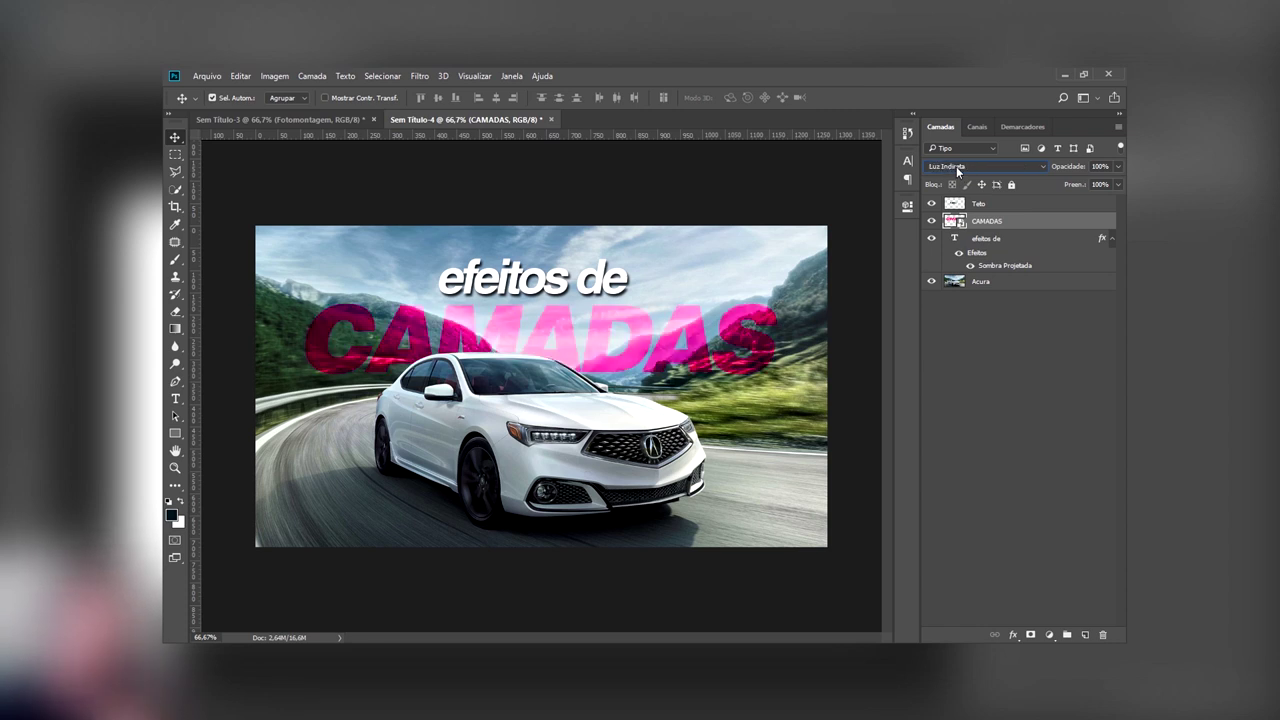
scroll(956, 166, "down", 1)
scroll(956, 166, "down", 1)
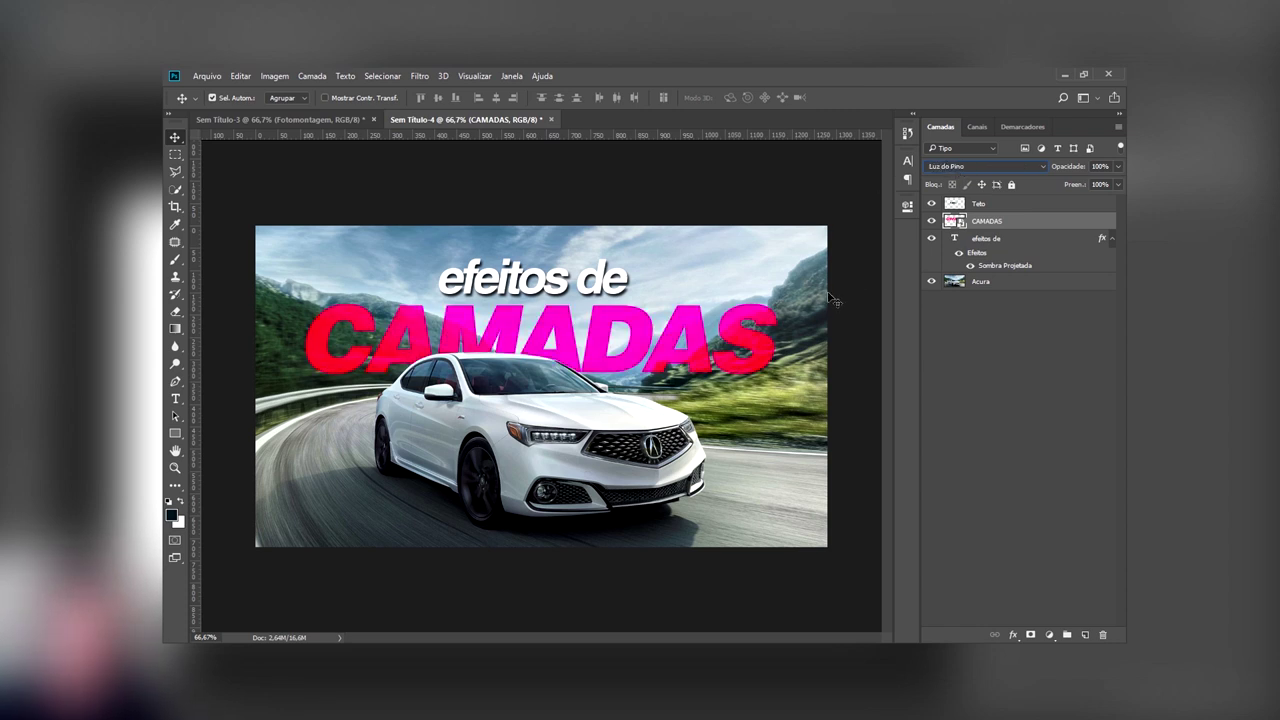
scroll(960, 164, "down", 1)
scroll(965, 164, "down", 3)
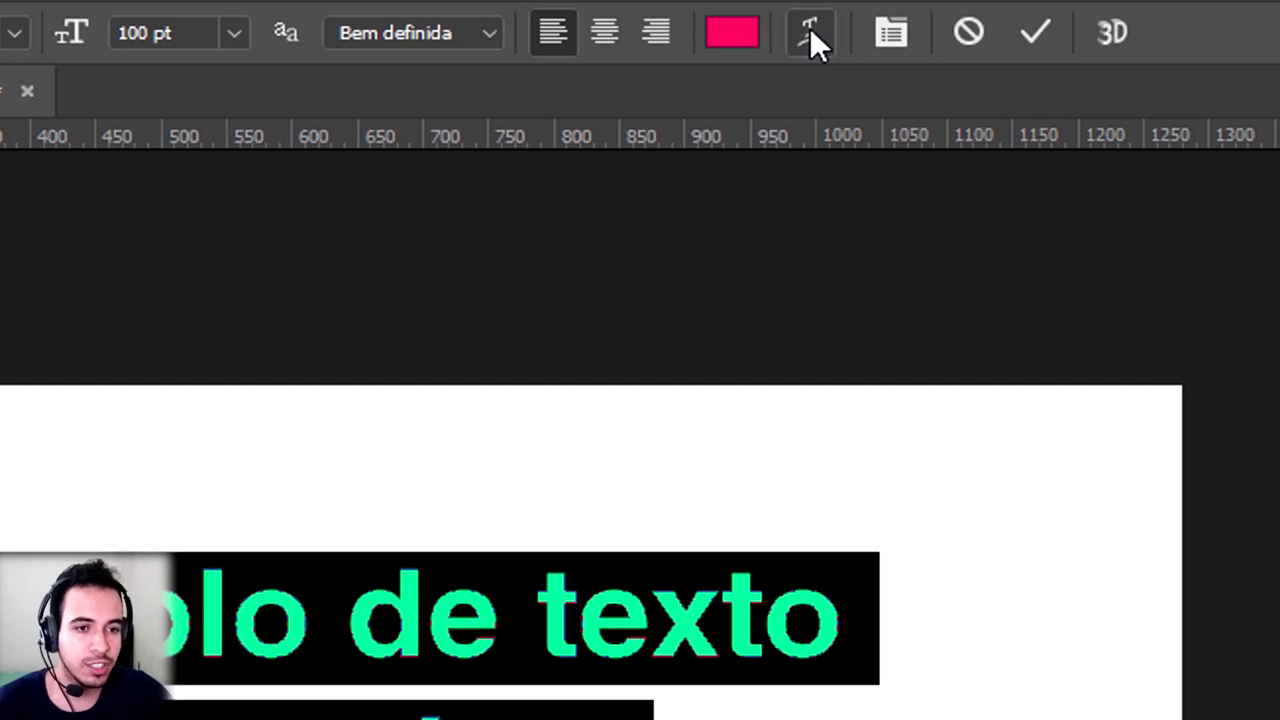
Step: Preview the Arco and Ondas warp styles on the text, then leave the warp at Nenhum
left_click(806, 30)
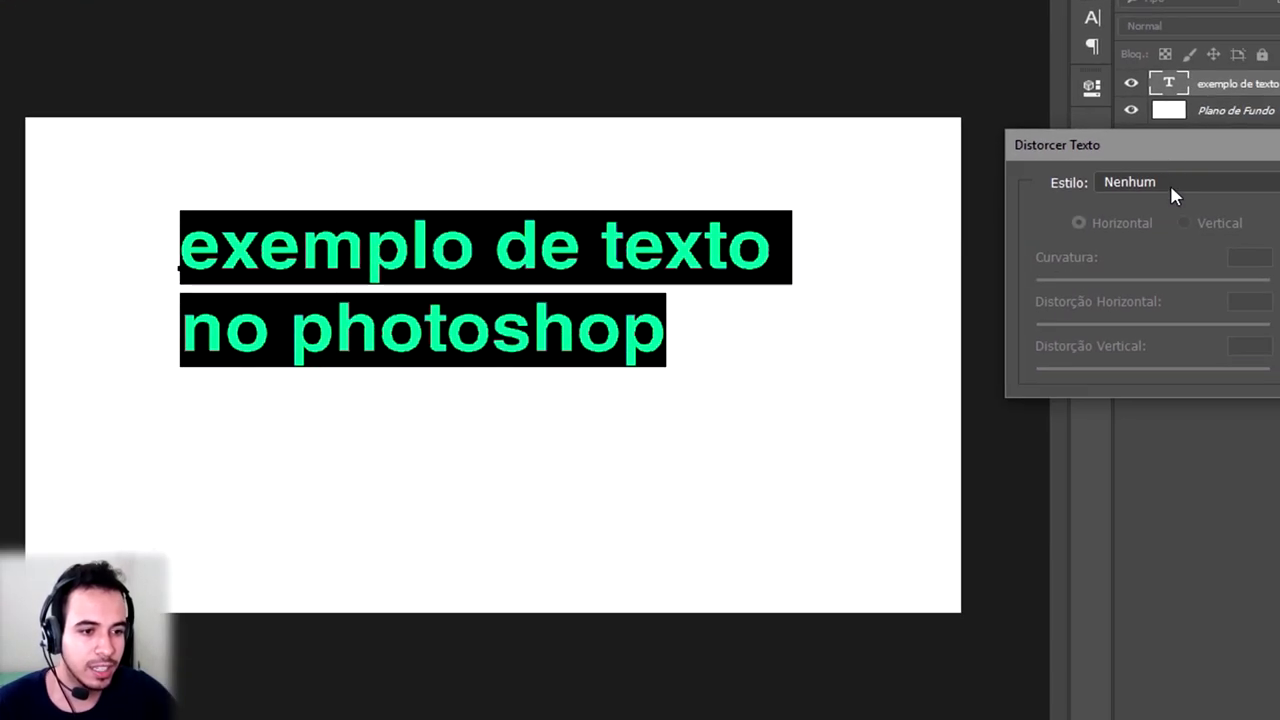
left_click_drag(1174, 152, 1020, 156)
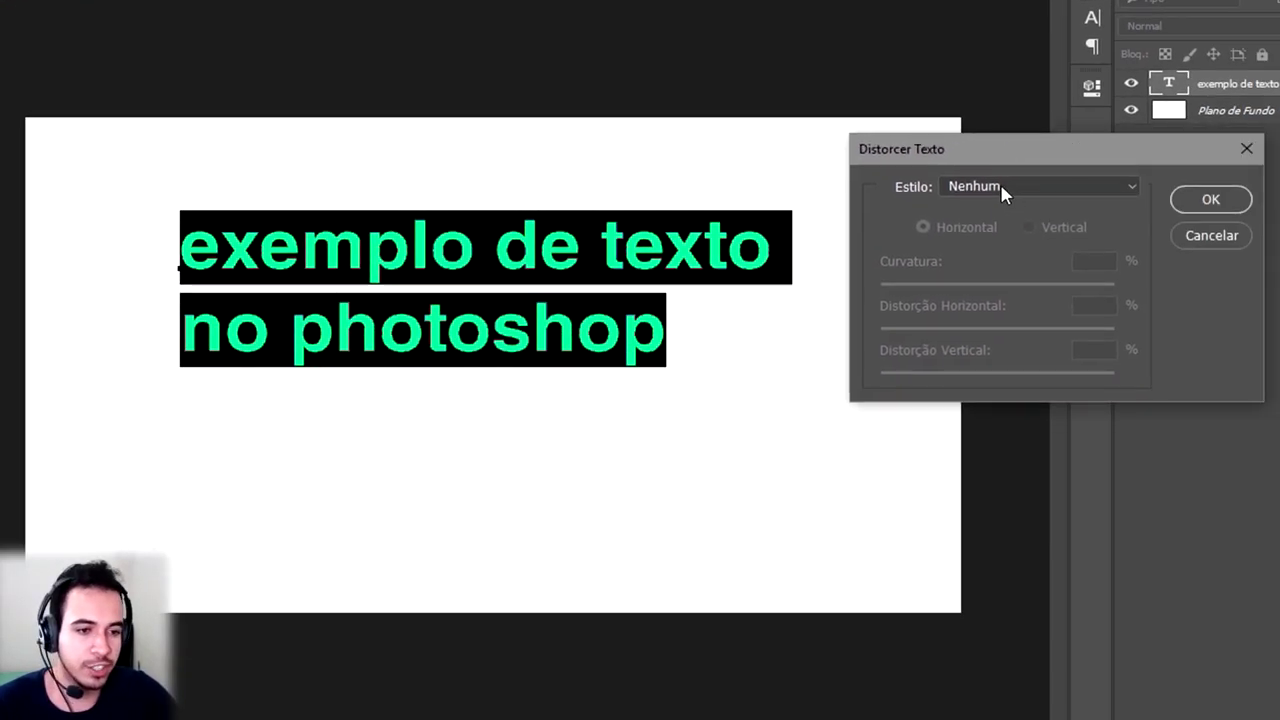
left_click(1004, 188)
left_click(1004, 242)
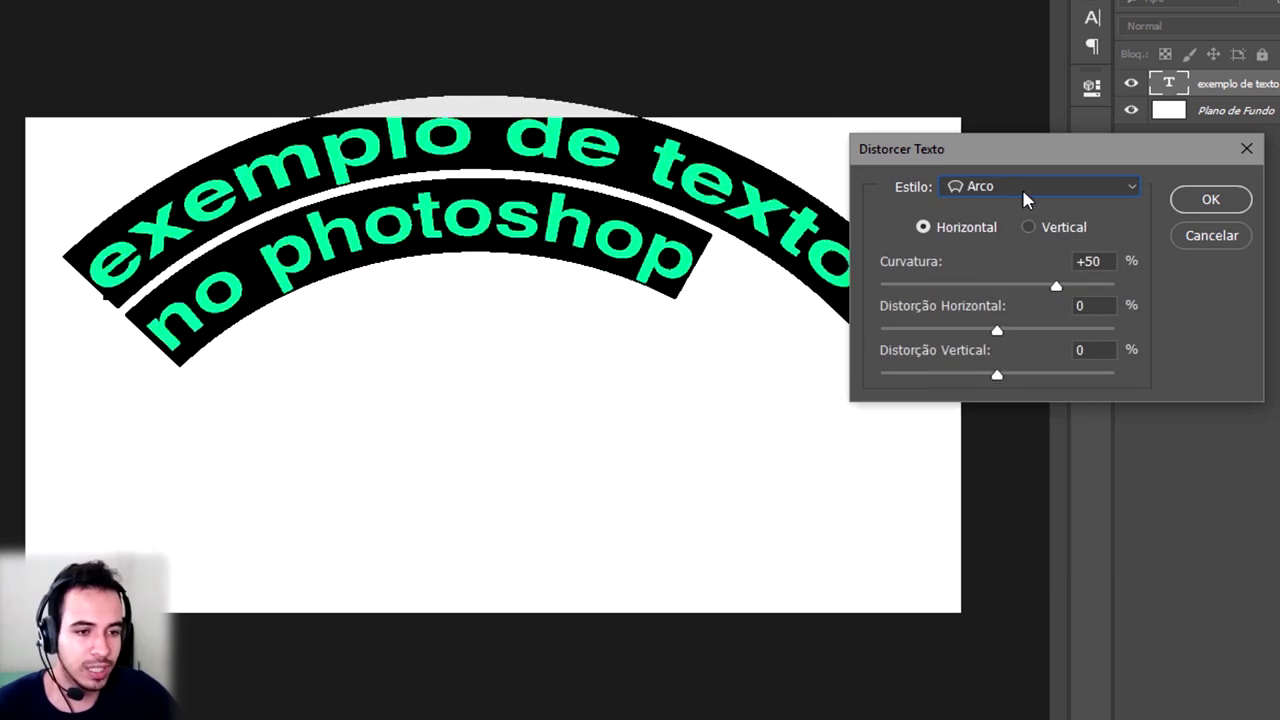
scroll(1020, 186, "down", 1)
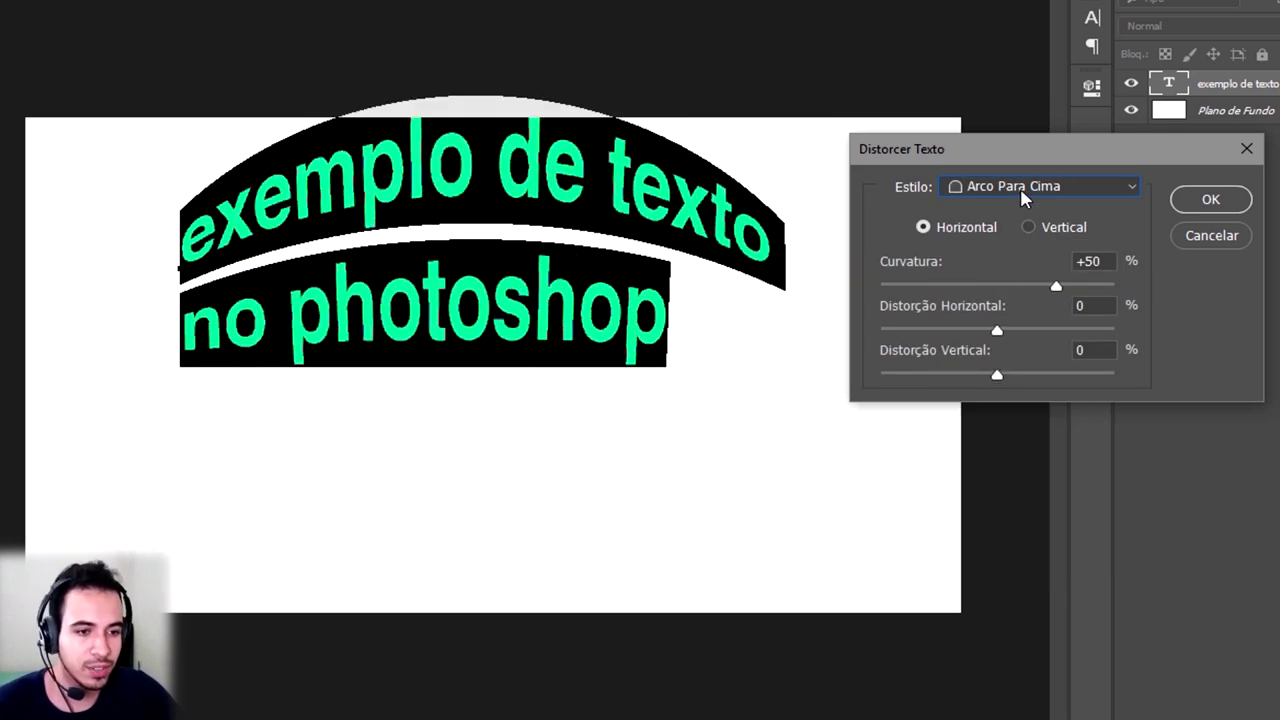
left_click(1020, 188)
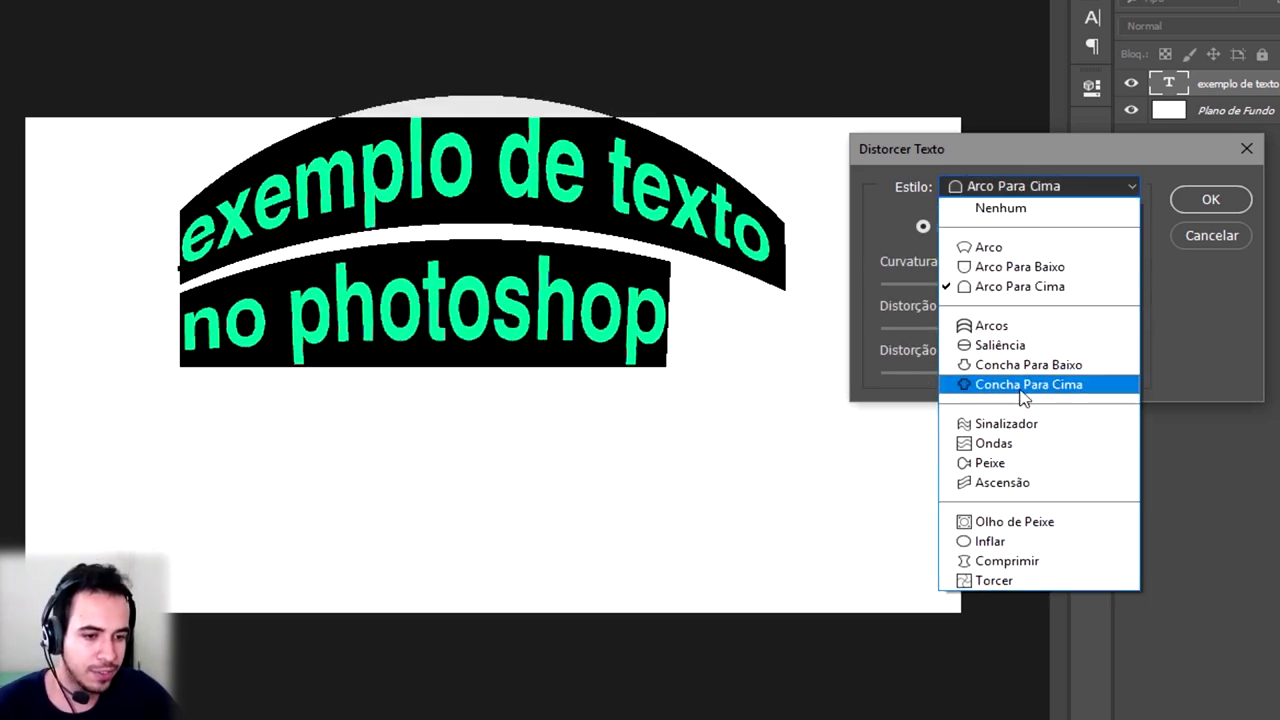
left_click(1005, 443)
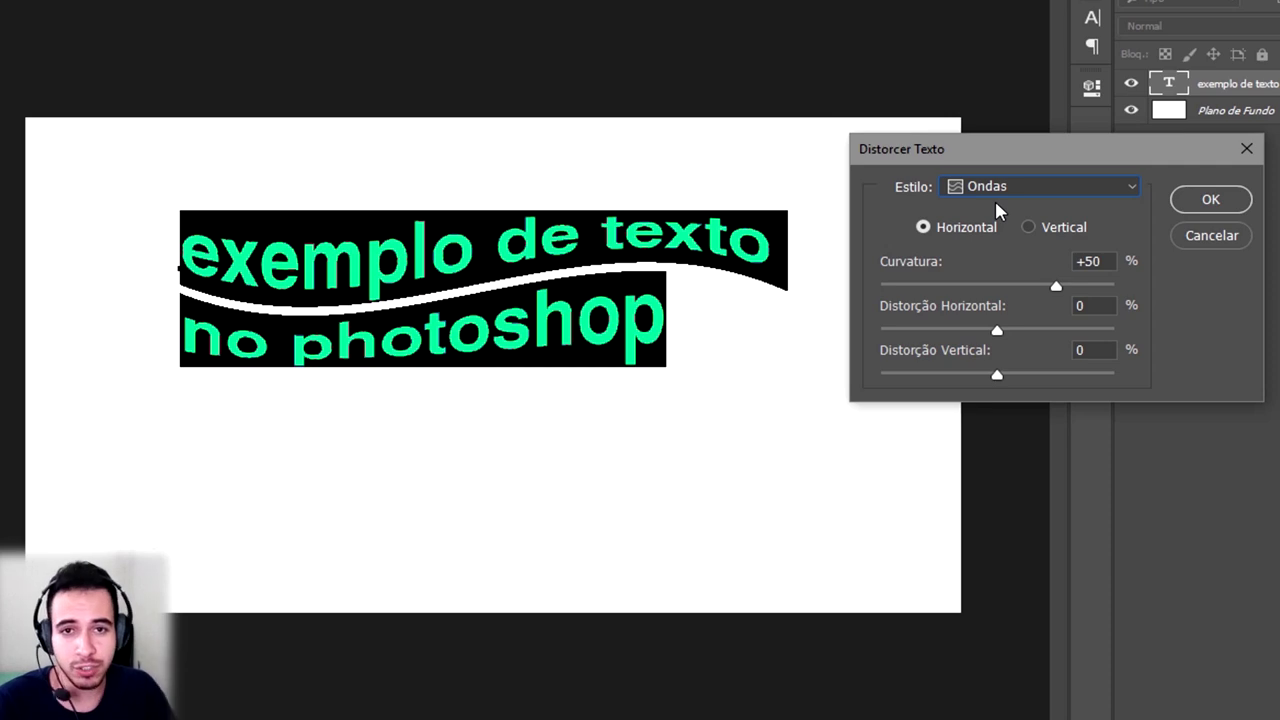
left_click(1010, 190)
scroll(1010, 190, "up", 5)
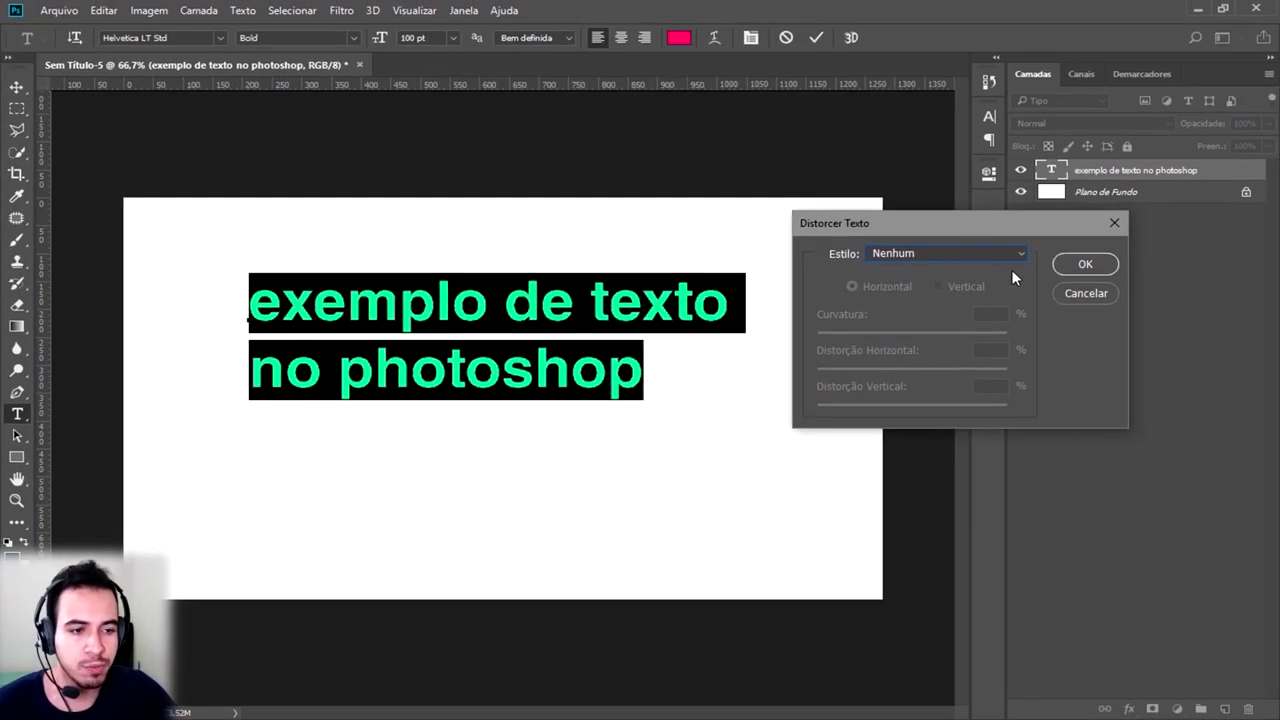
left_click(1084, 263)
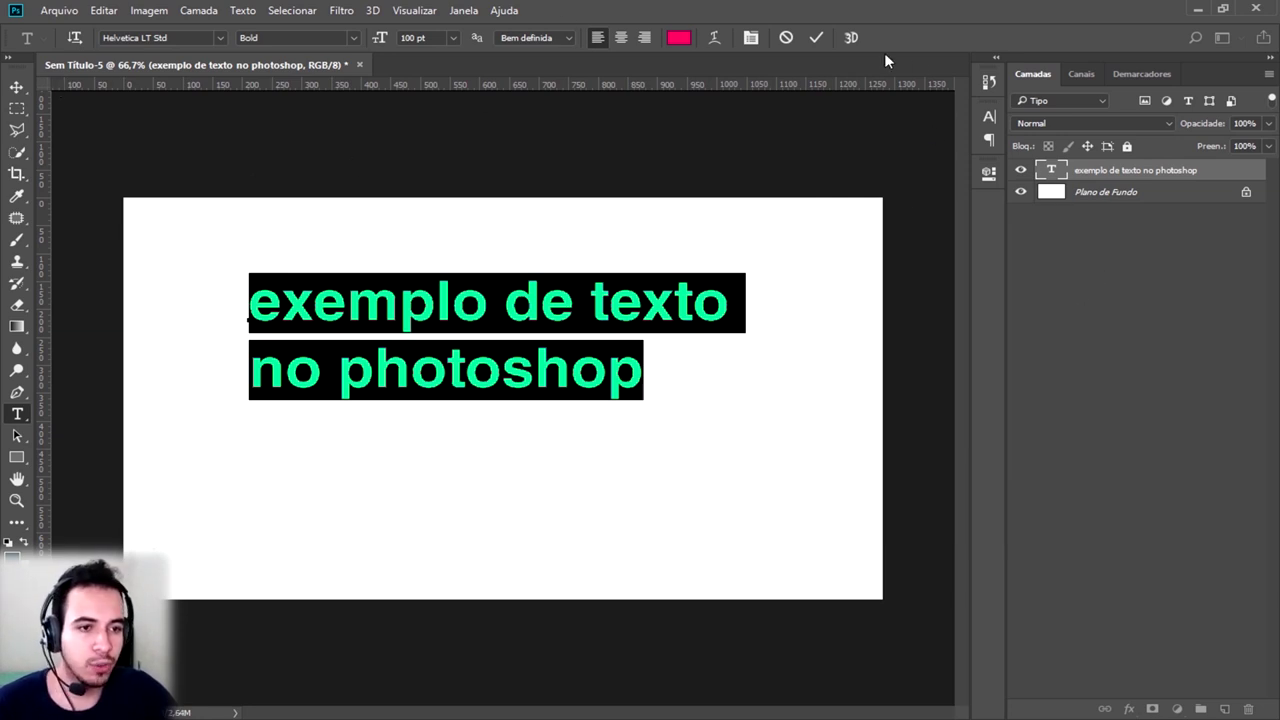
Step: Convert the text into extruded 3D in the 3D workspace and reset the 3D camera view
left_click(853, 38)
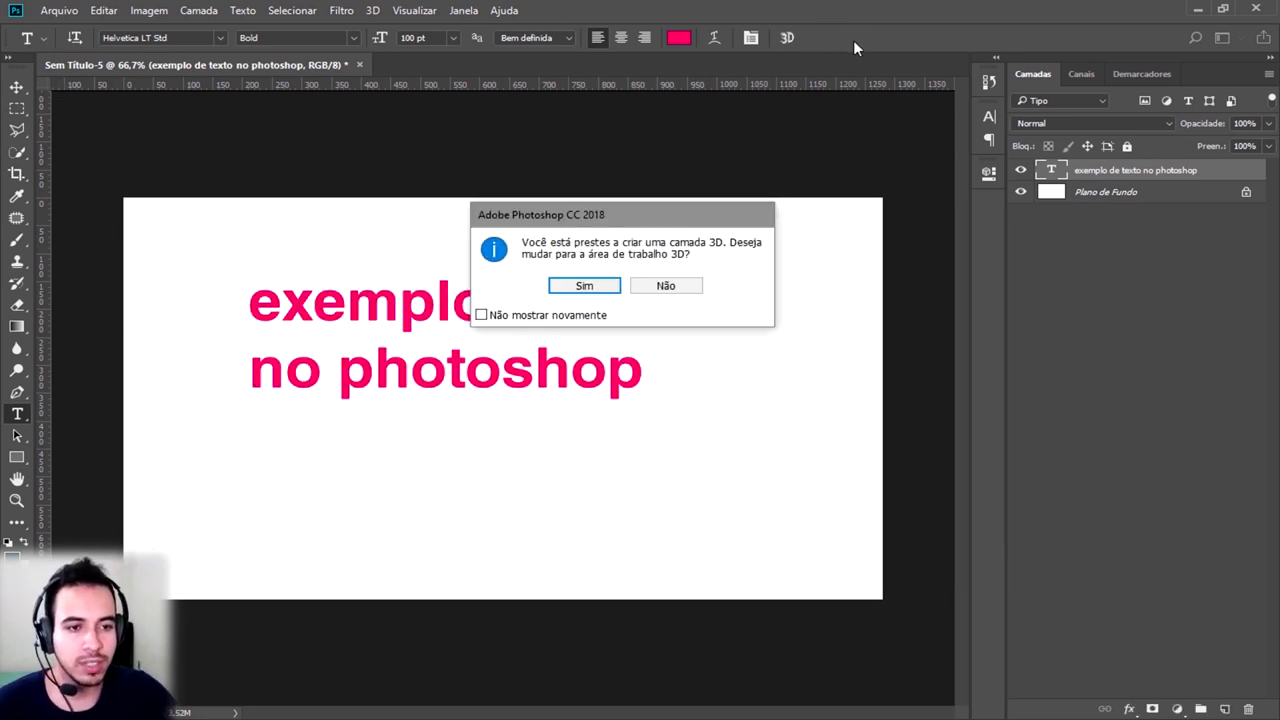
left_click(585, 288)
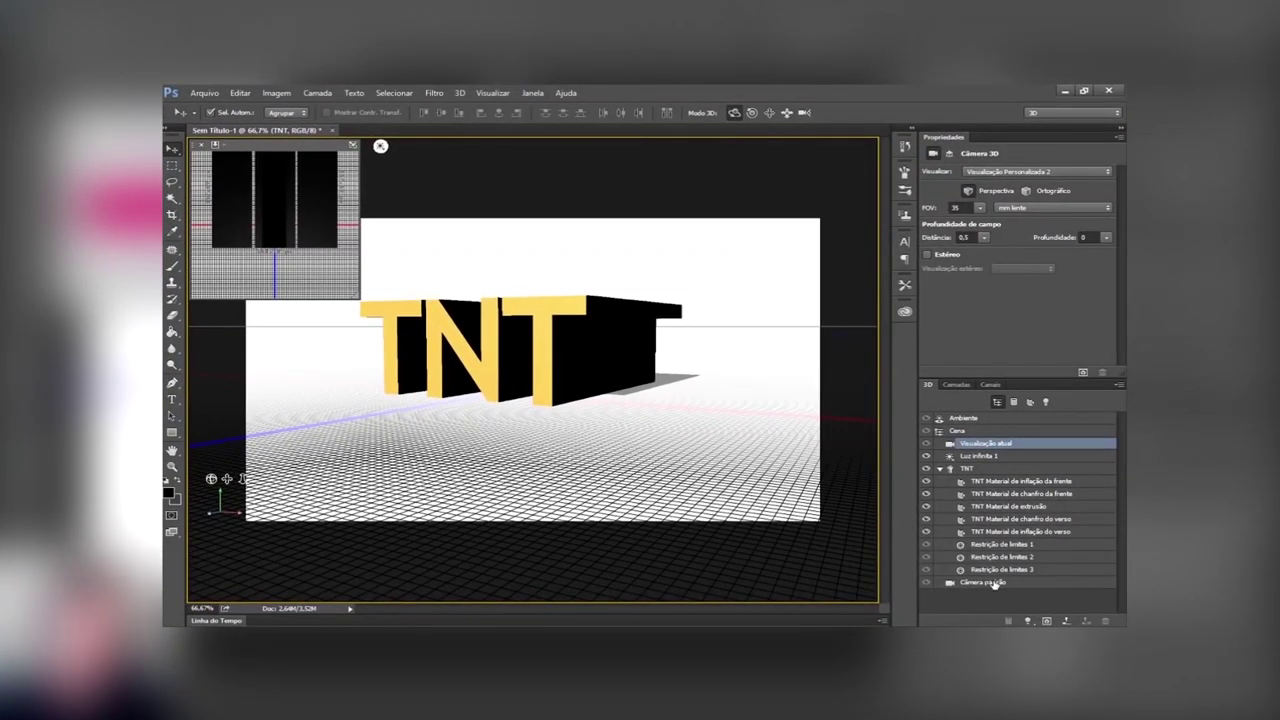
left_click(993, 583)
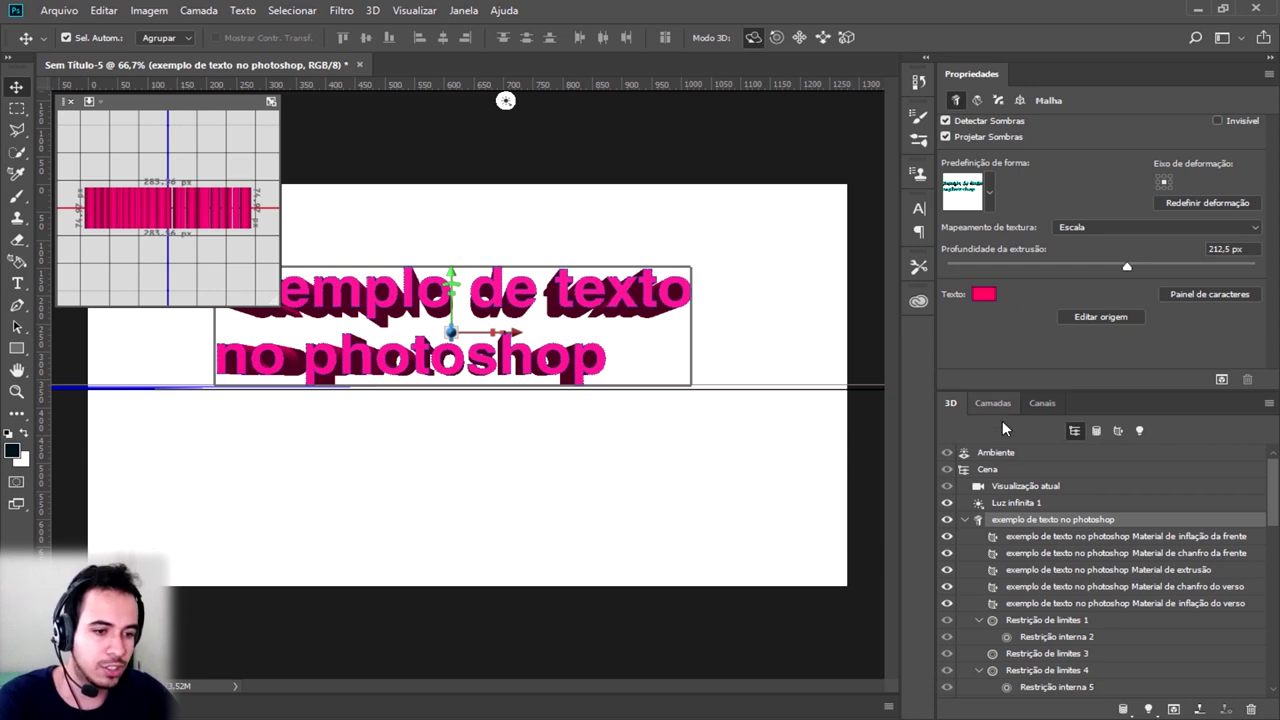
Step: Return to the Essenciais workspace and delete the 3D text layer
left_click(1238, 42)
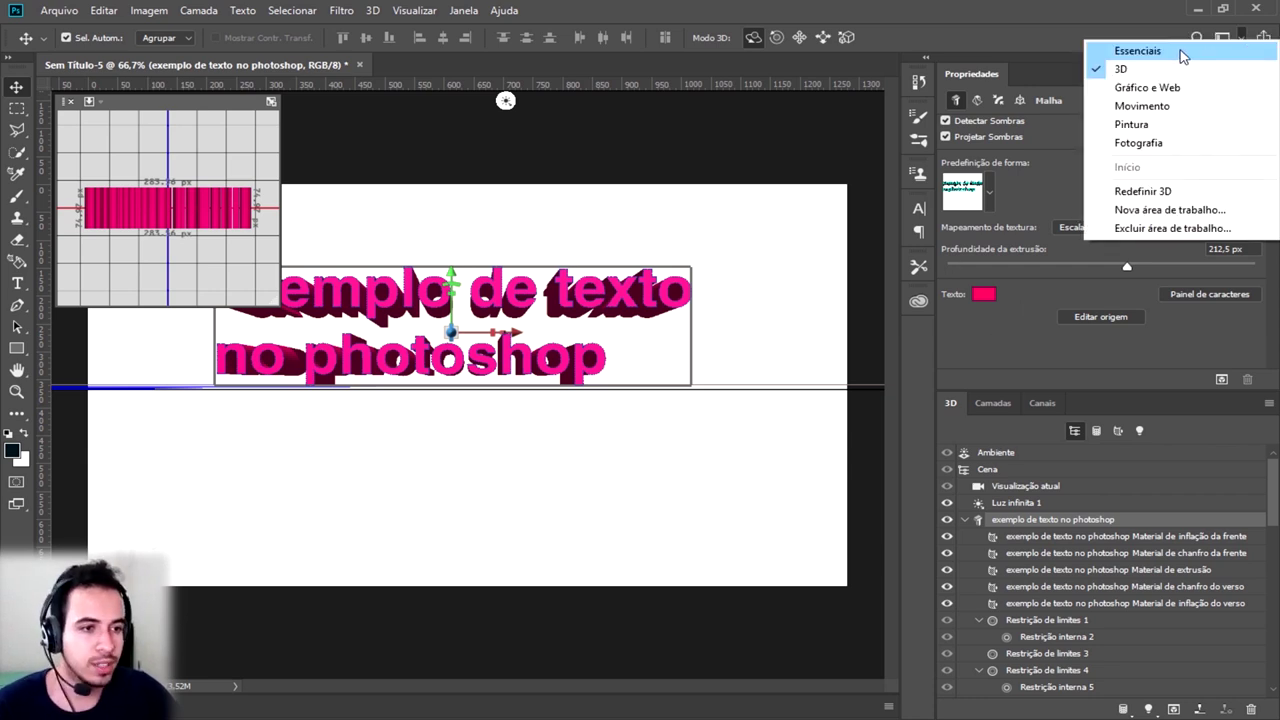
left_click(1163, 48)
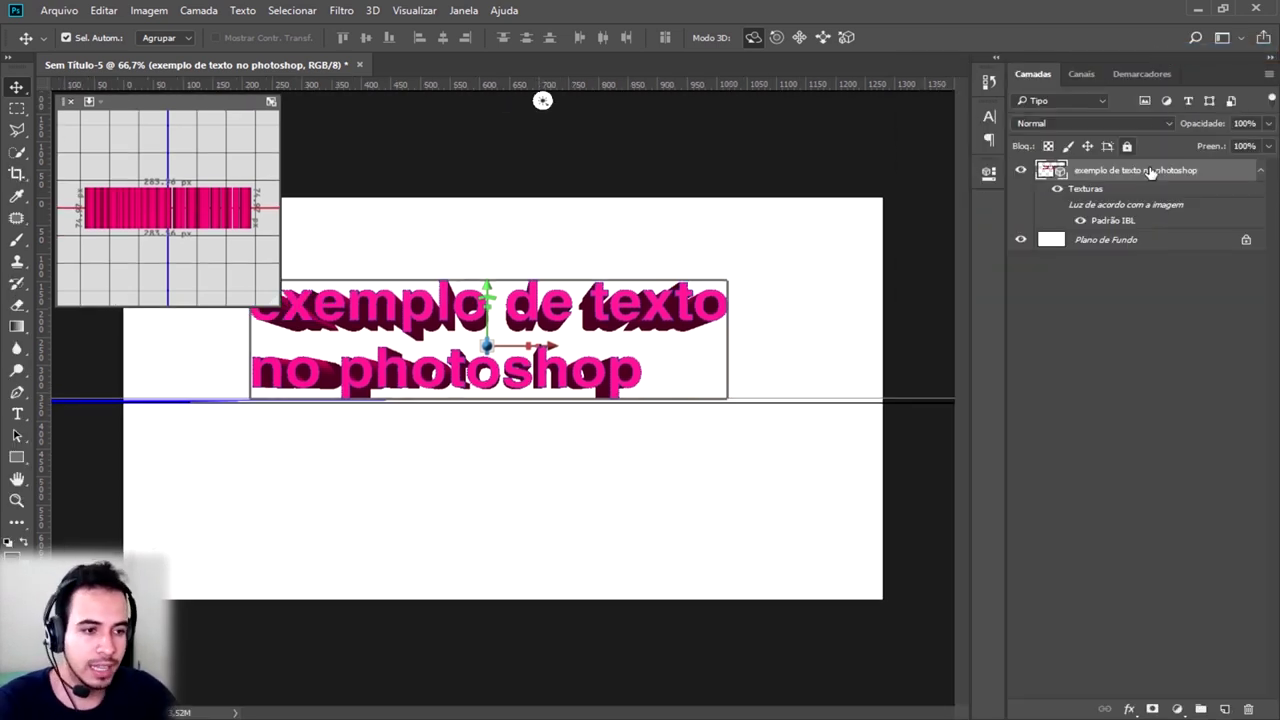
key("Delete")
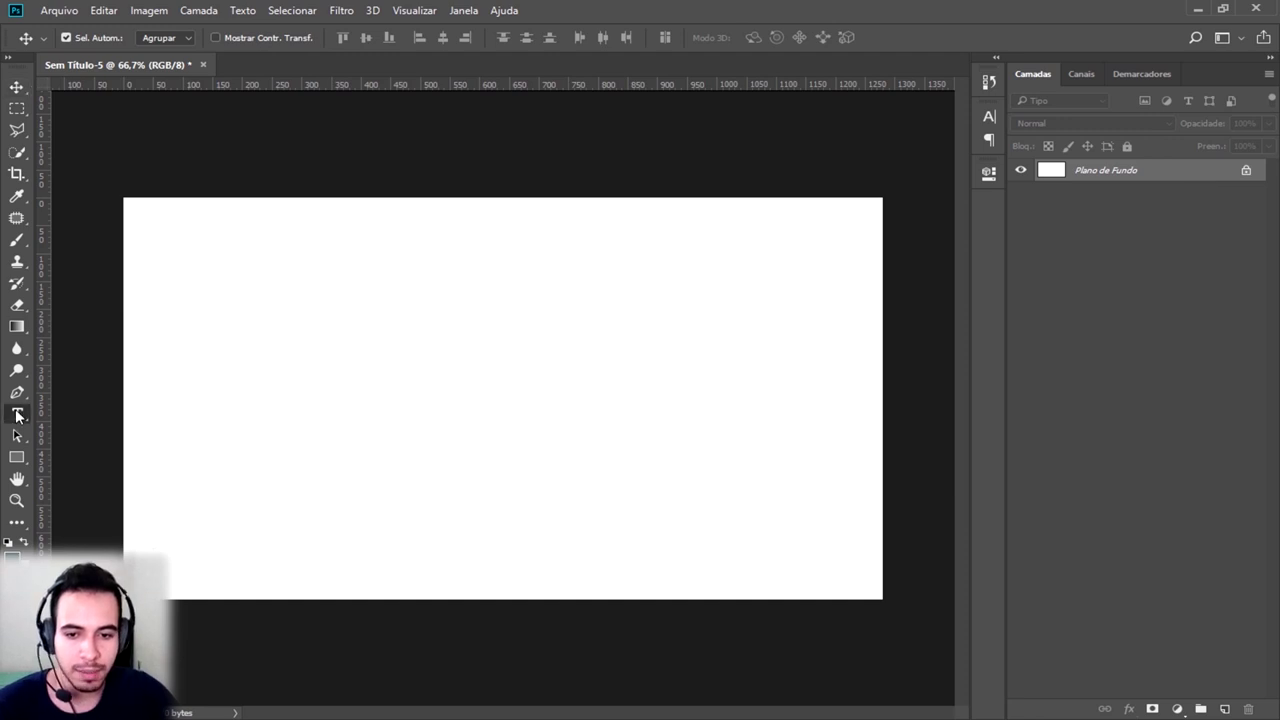
left_click(17, 413)
left_click(194, 320)
key("ctrl+v")
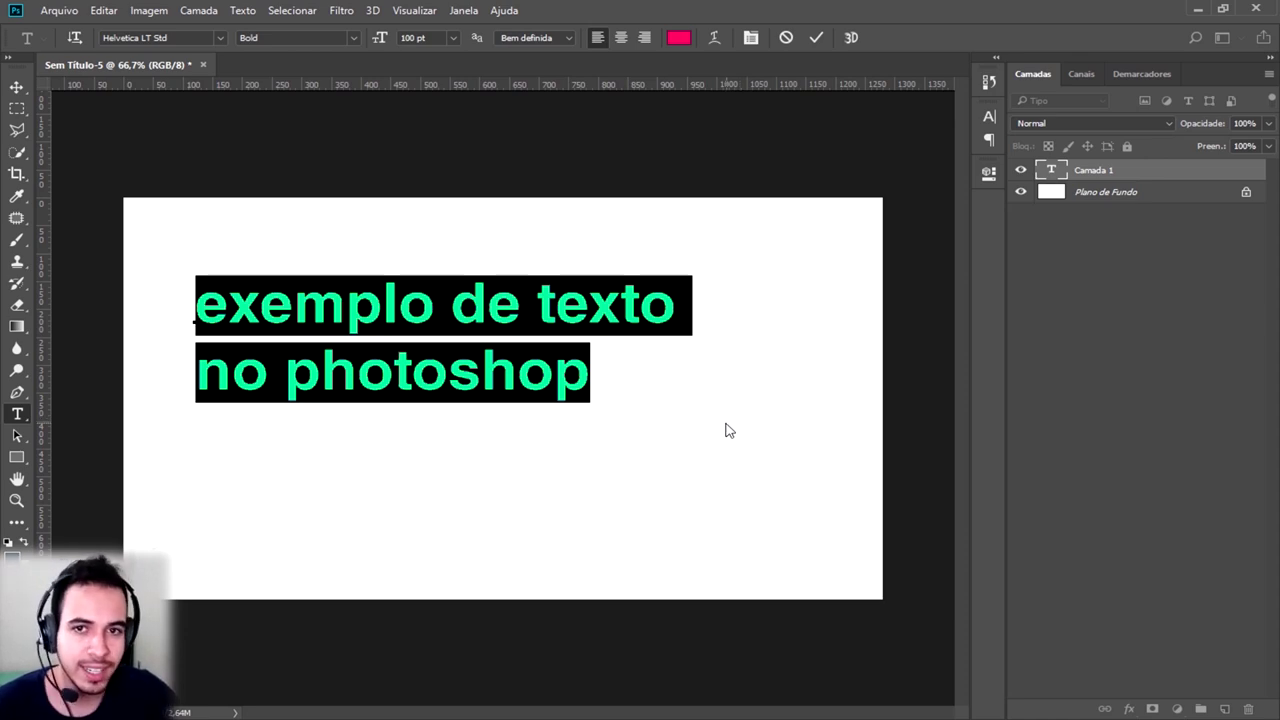
left_click(463, 11)
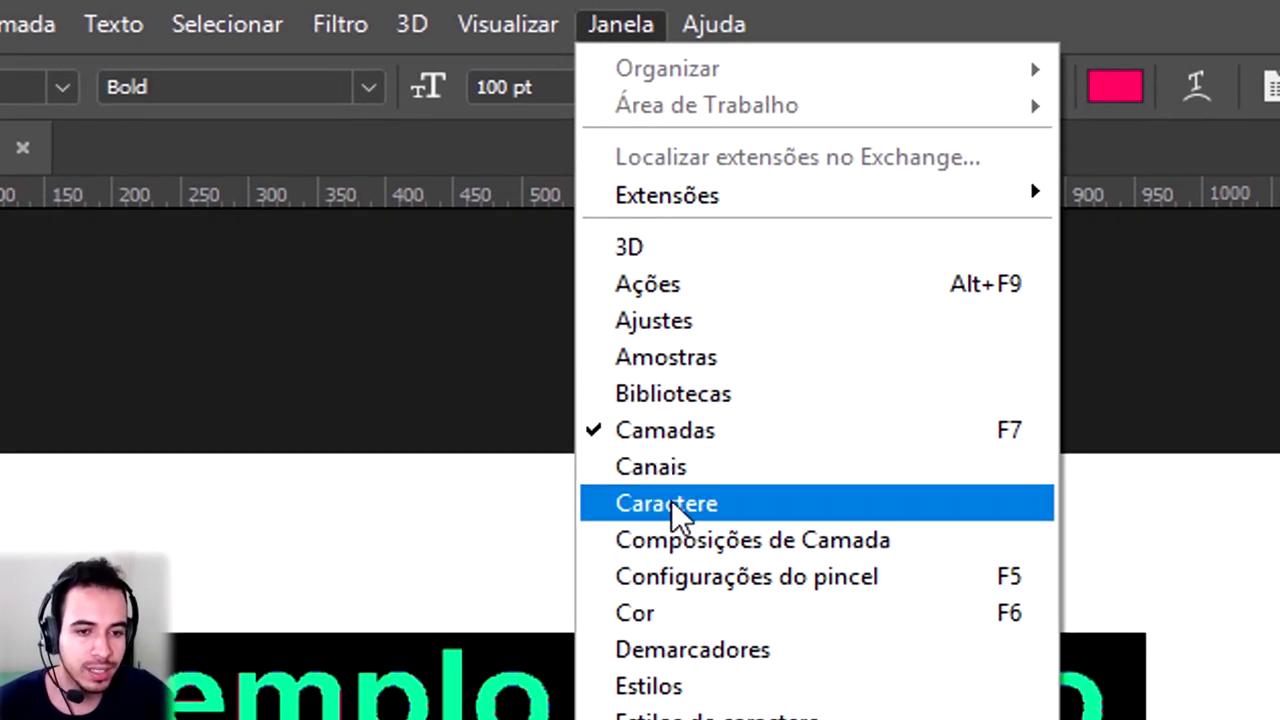
left_click(672, 512)
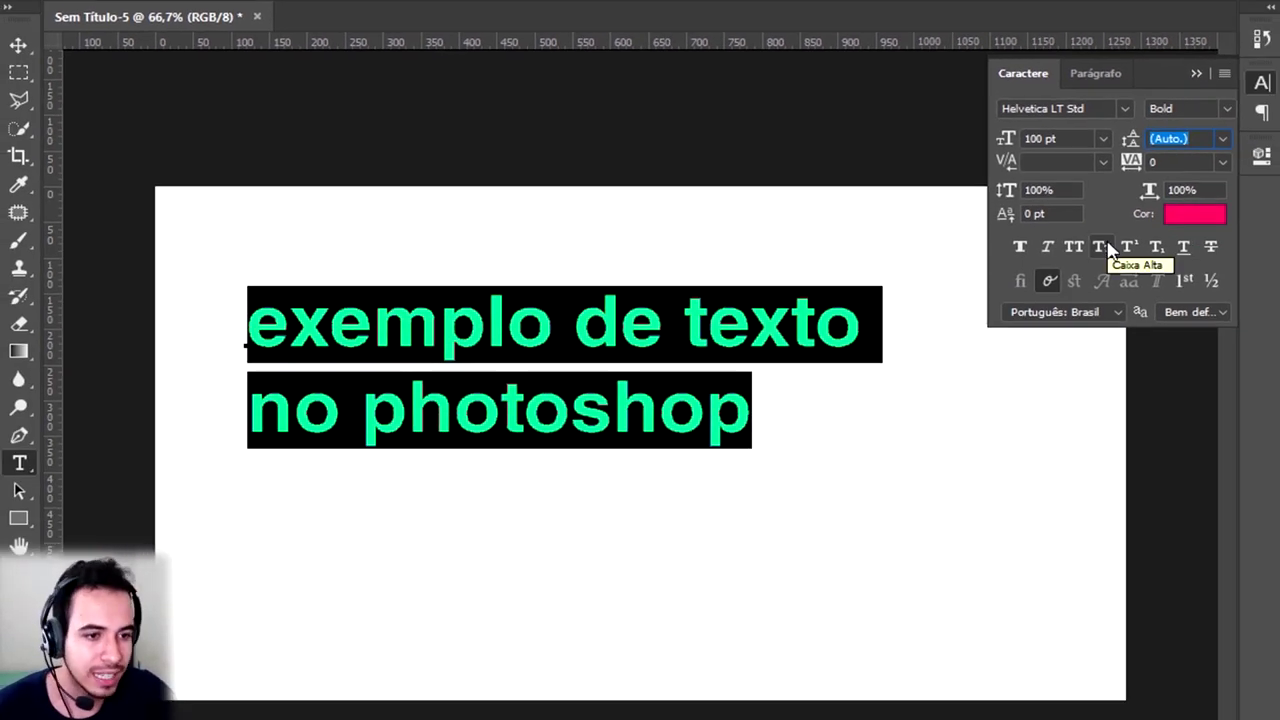
left_click(1221, 140)
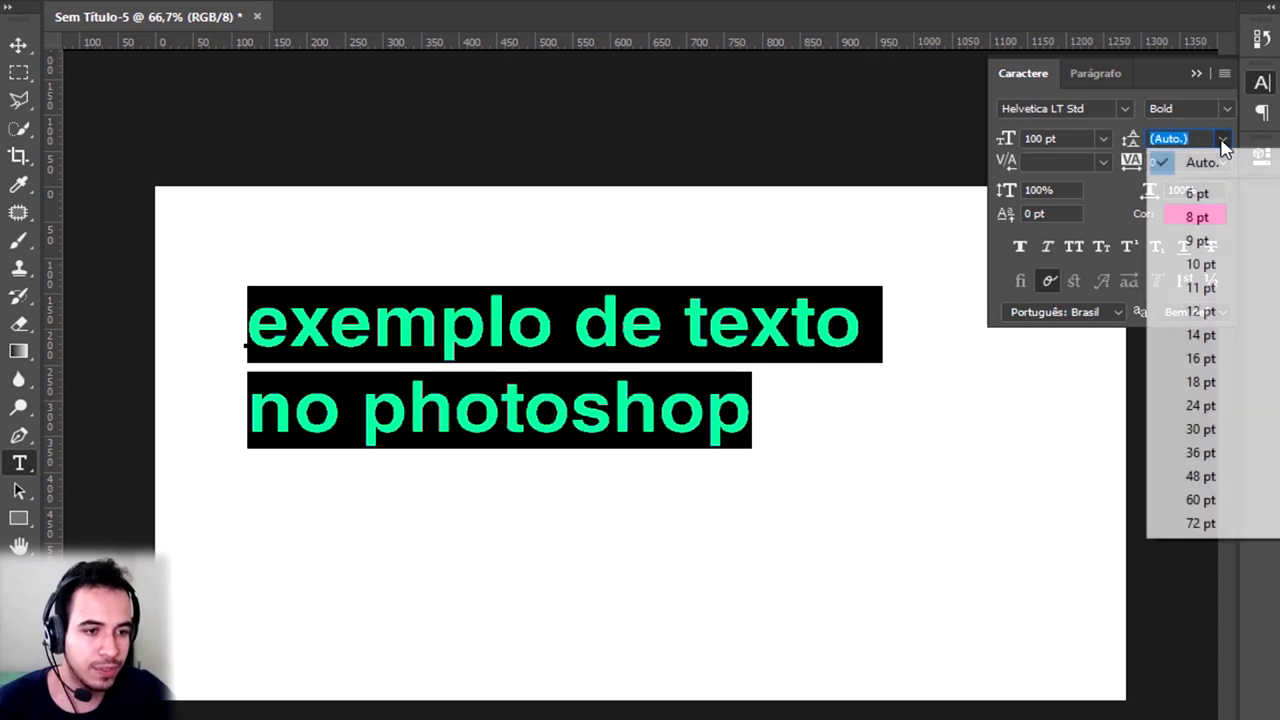
left_click(1199, 429)
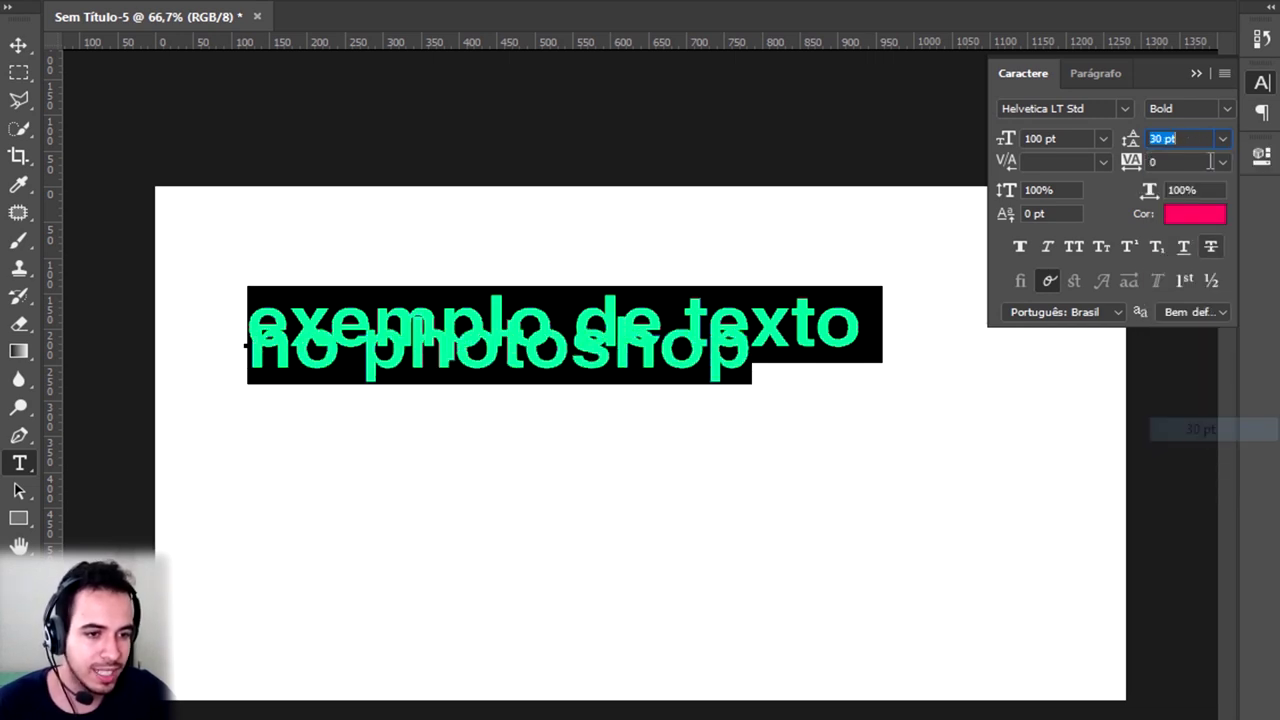
type("1")
key("Return")
type("00")
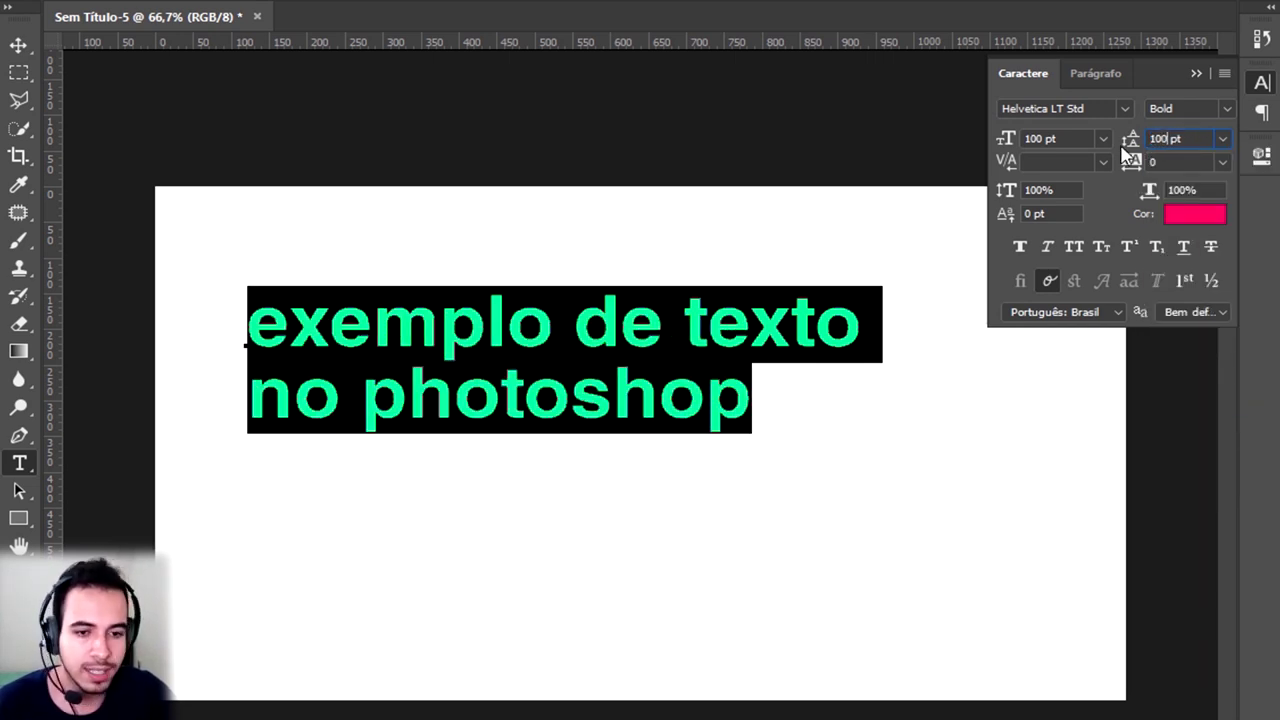
double_click(1160, 140)
type("500")
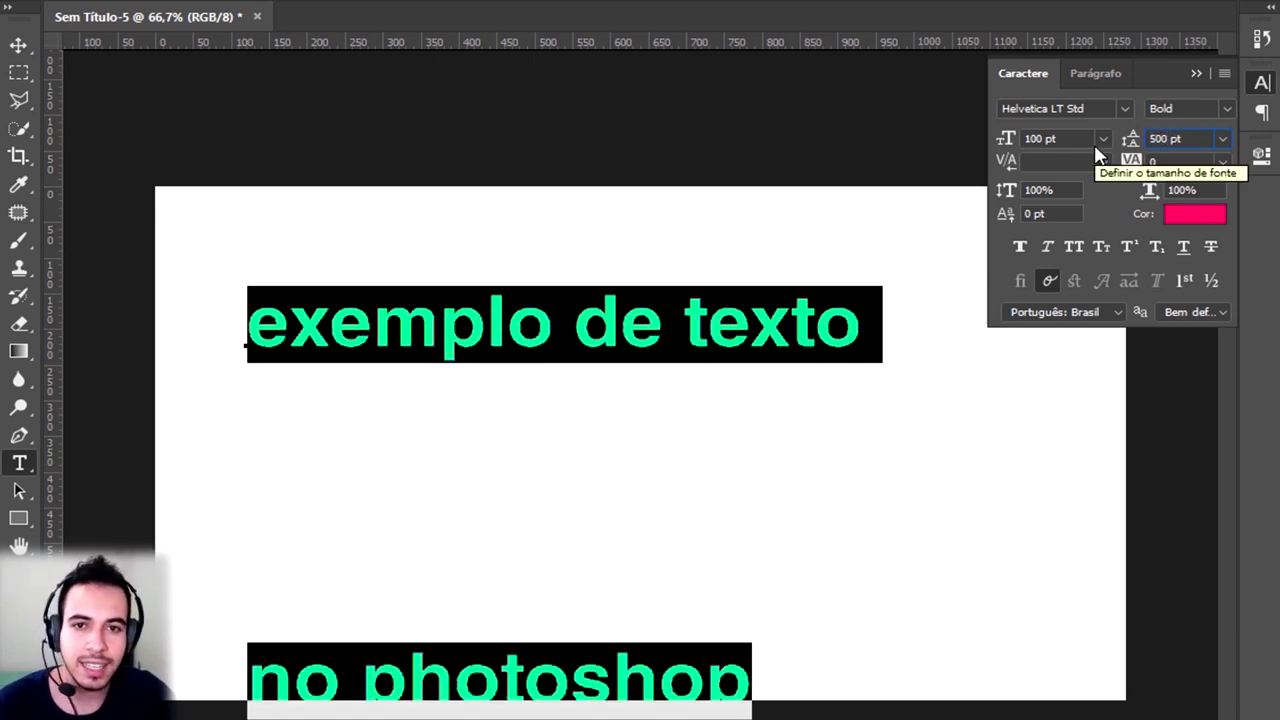
left_click(1224, 141)
left_click(1202, 162)
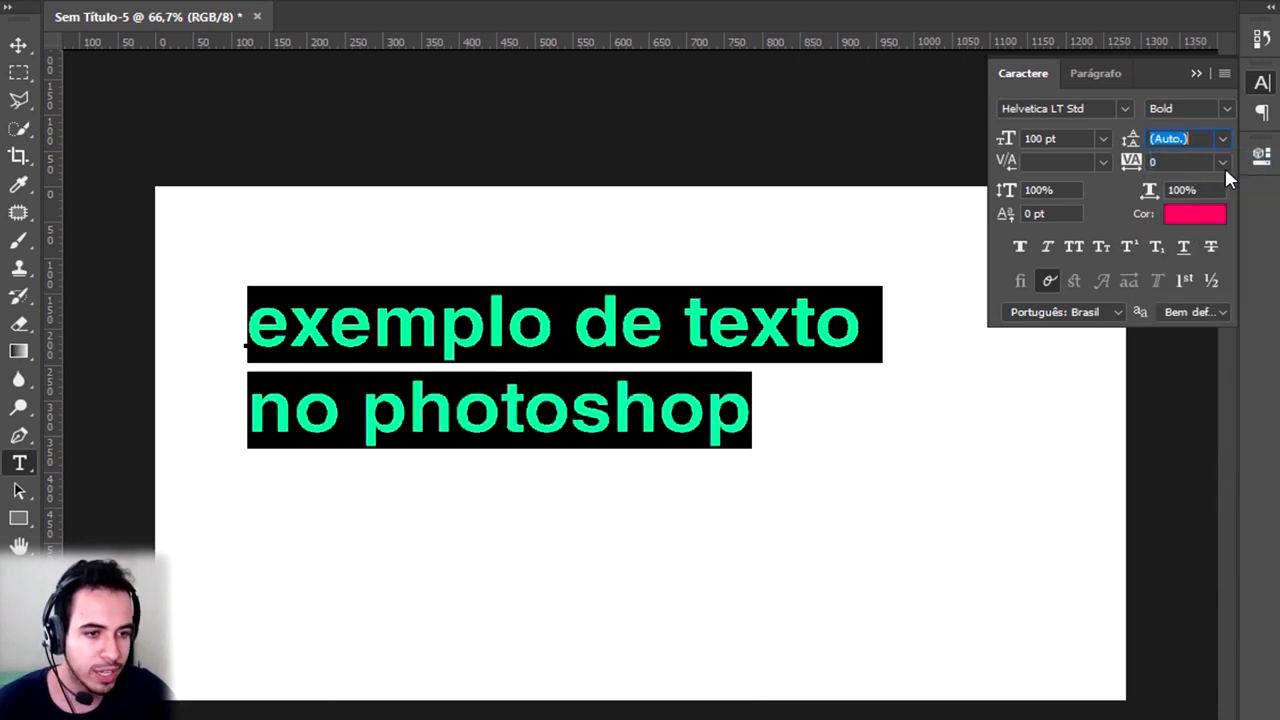
left_click(1222, 162)
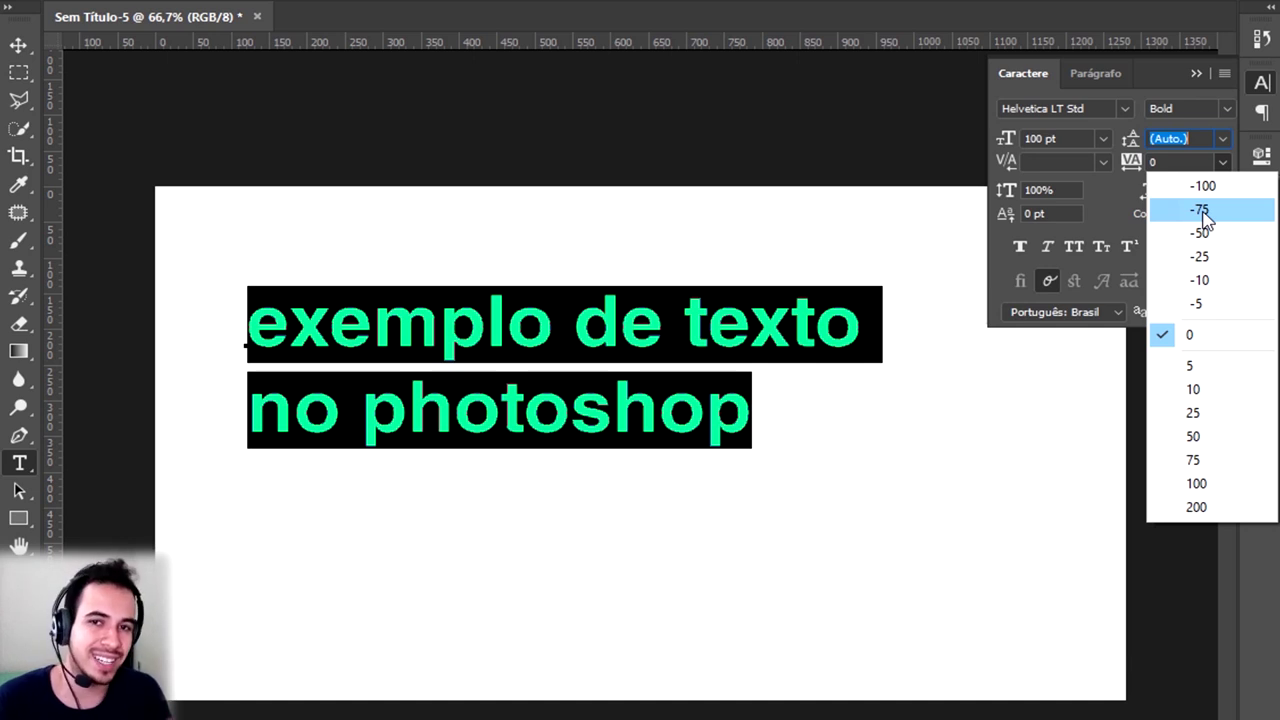
left_click(1200, 210)
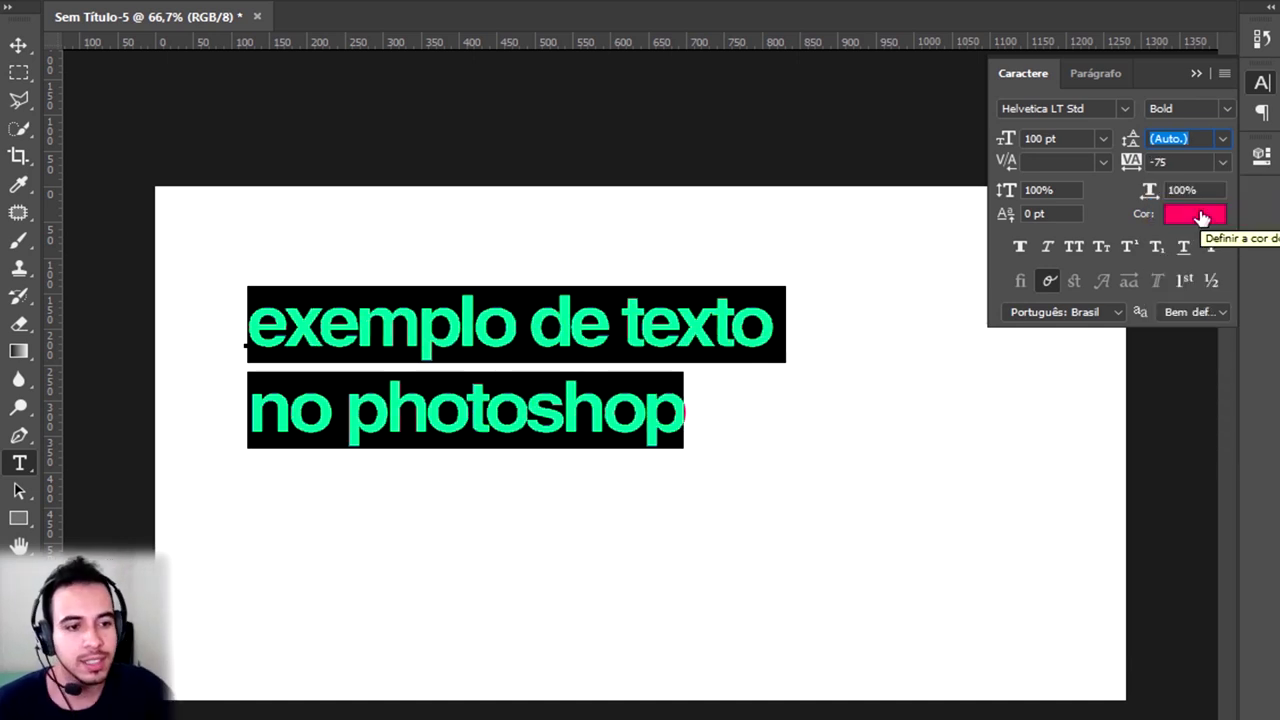
left_click(1221, 163)
left_click(1194, 460)
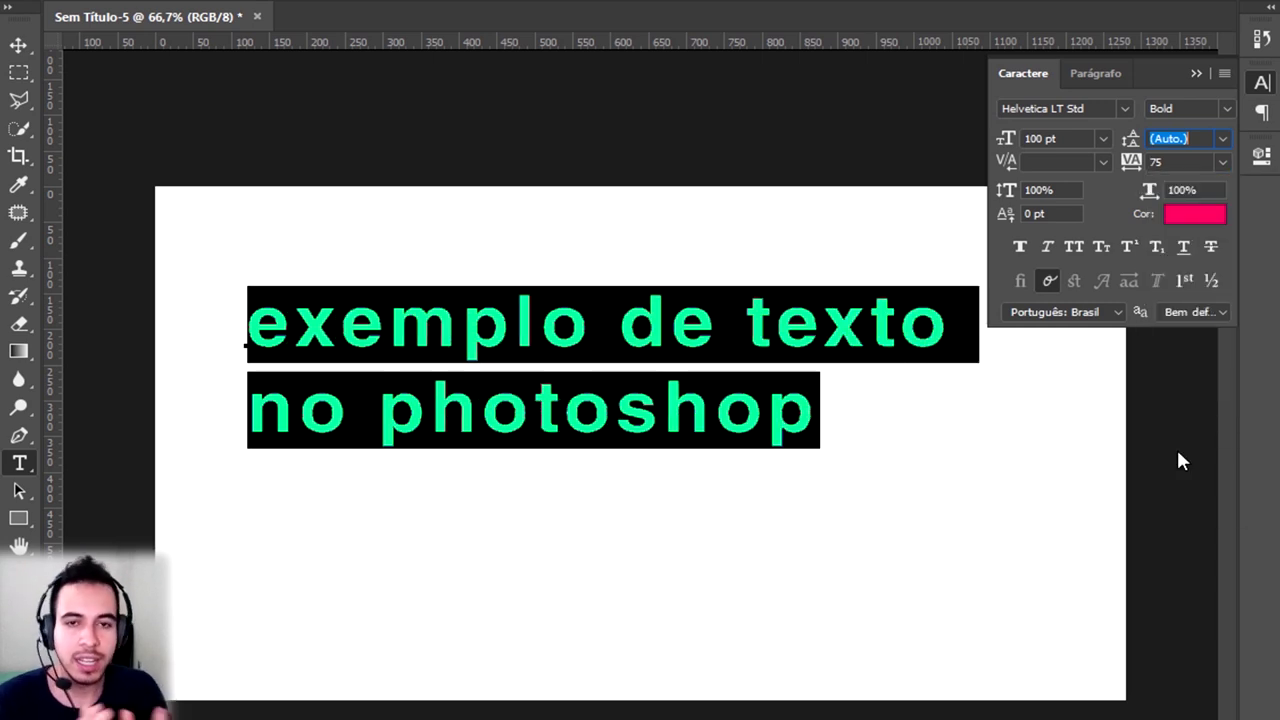
left_click(1221, 163)
left_click(1190, 334)
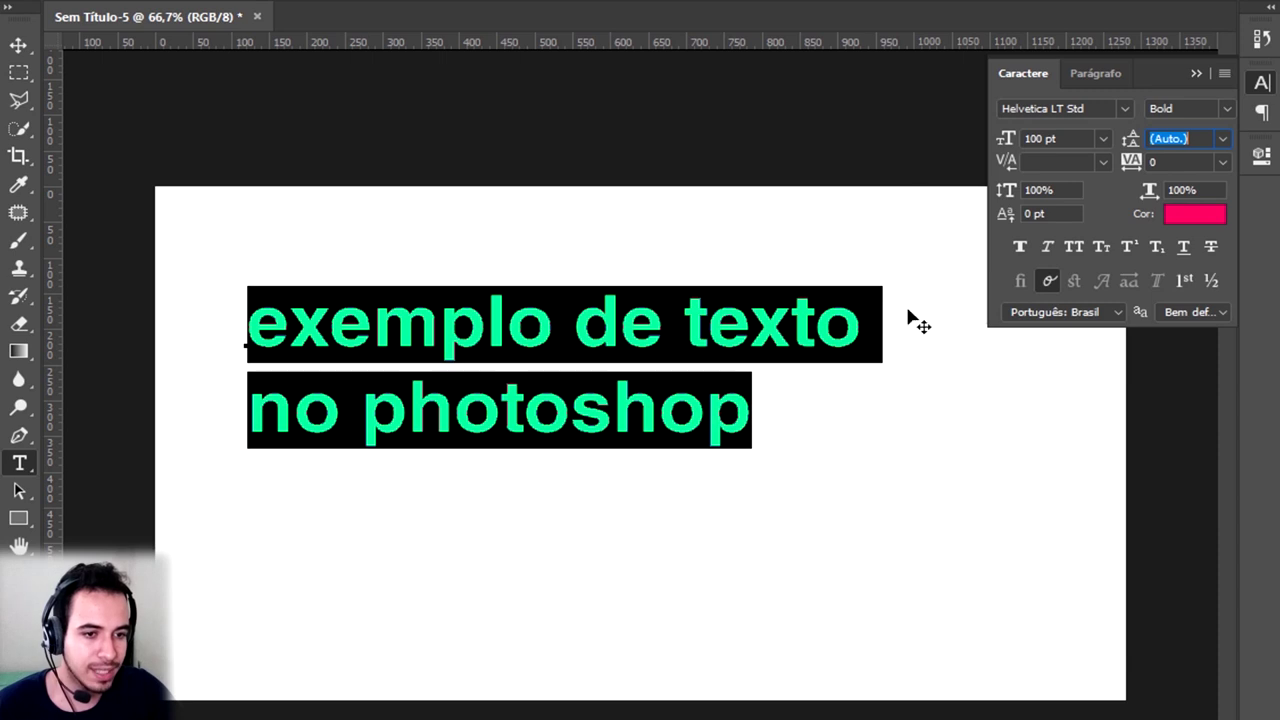
left_click(1020, 252)
left_click(1020, 250)
left_click(1046, 248)
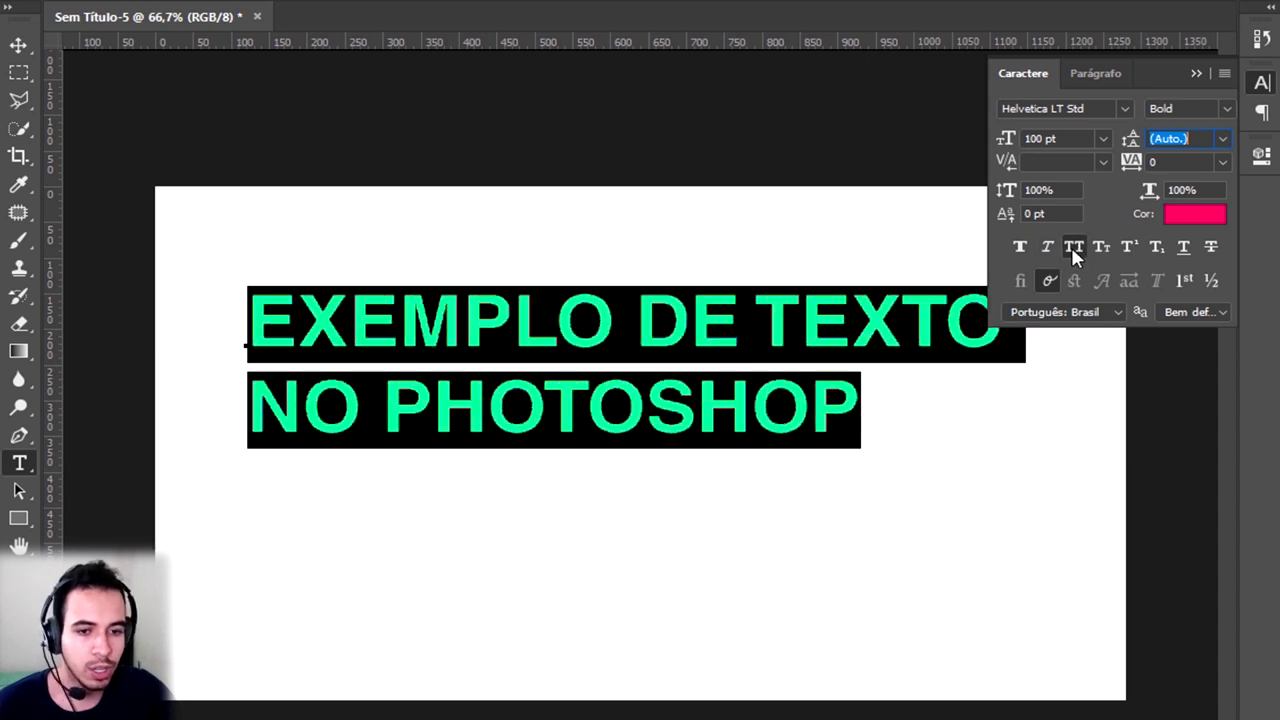
left_click(1071, 247)
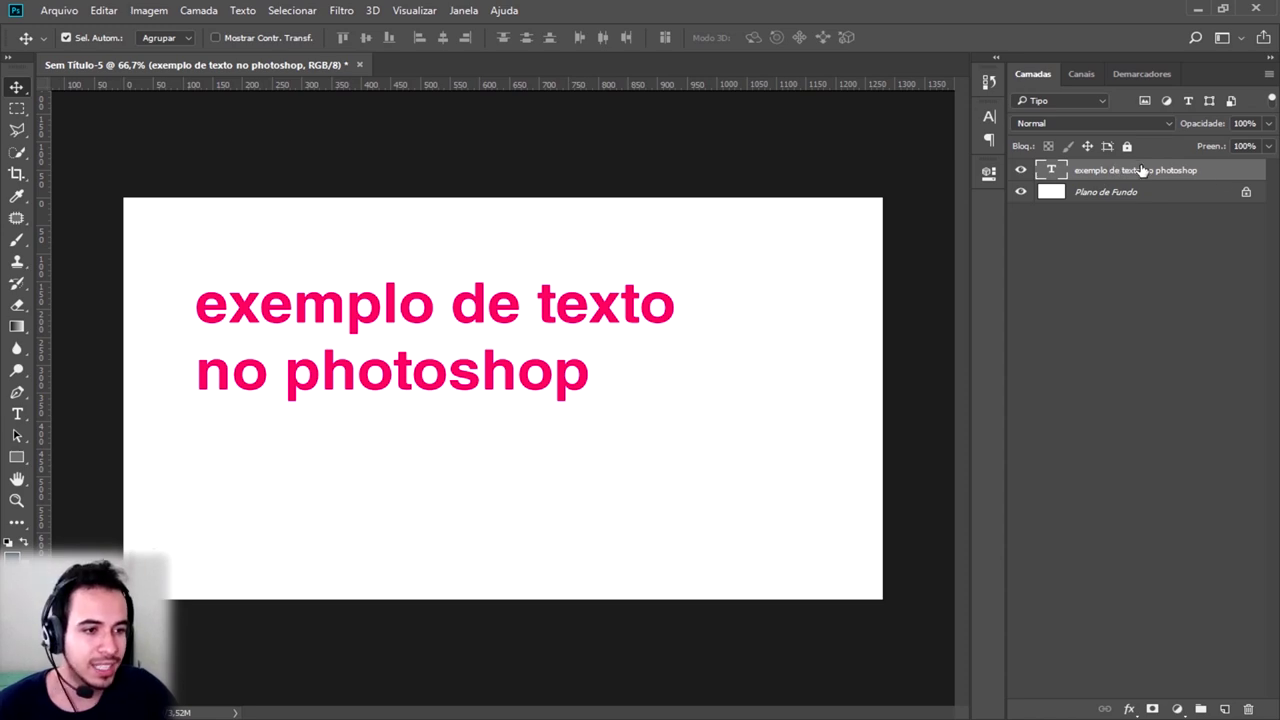
Step: Convert the pink text layer with Converter para Texto de Parágrafo and start editing it
right_click(1232, 170)
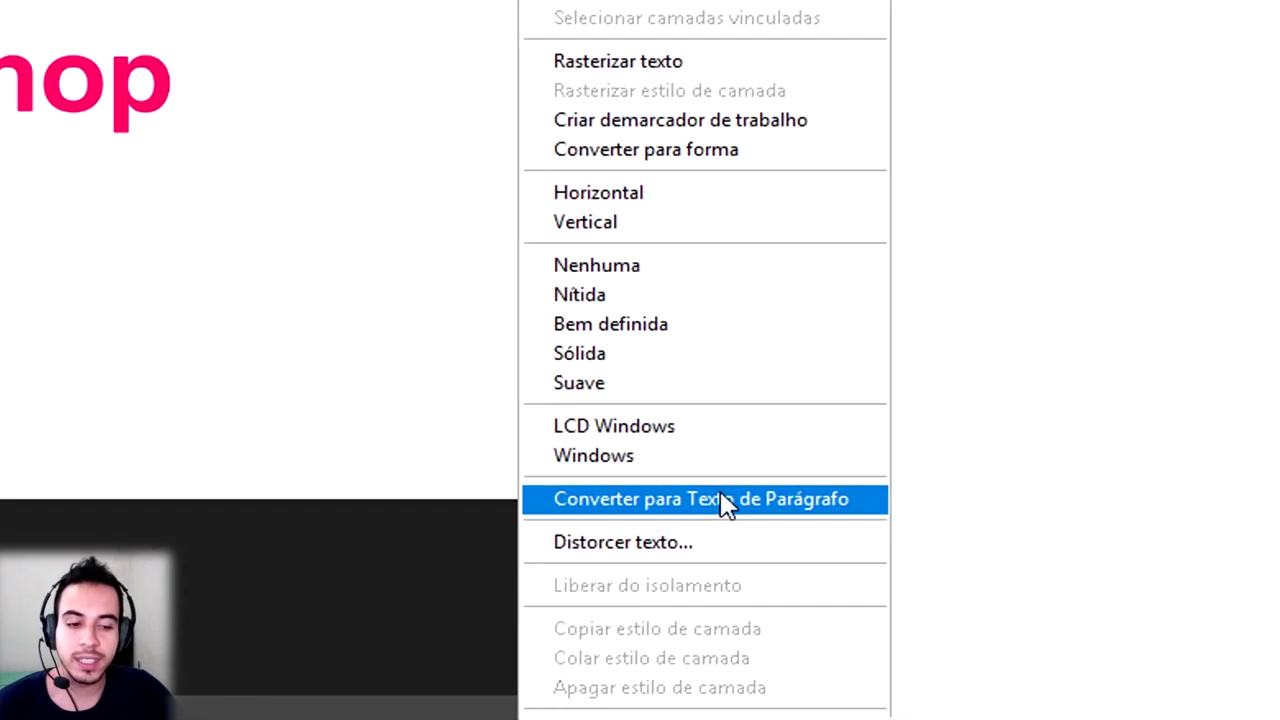
left_click(725, 500)
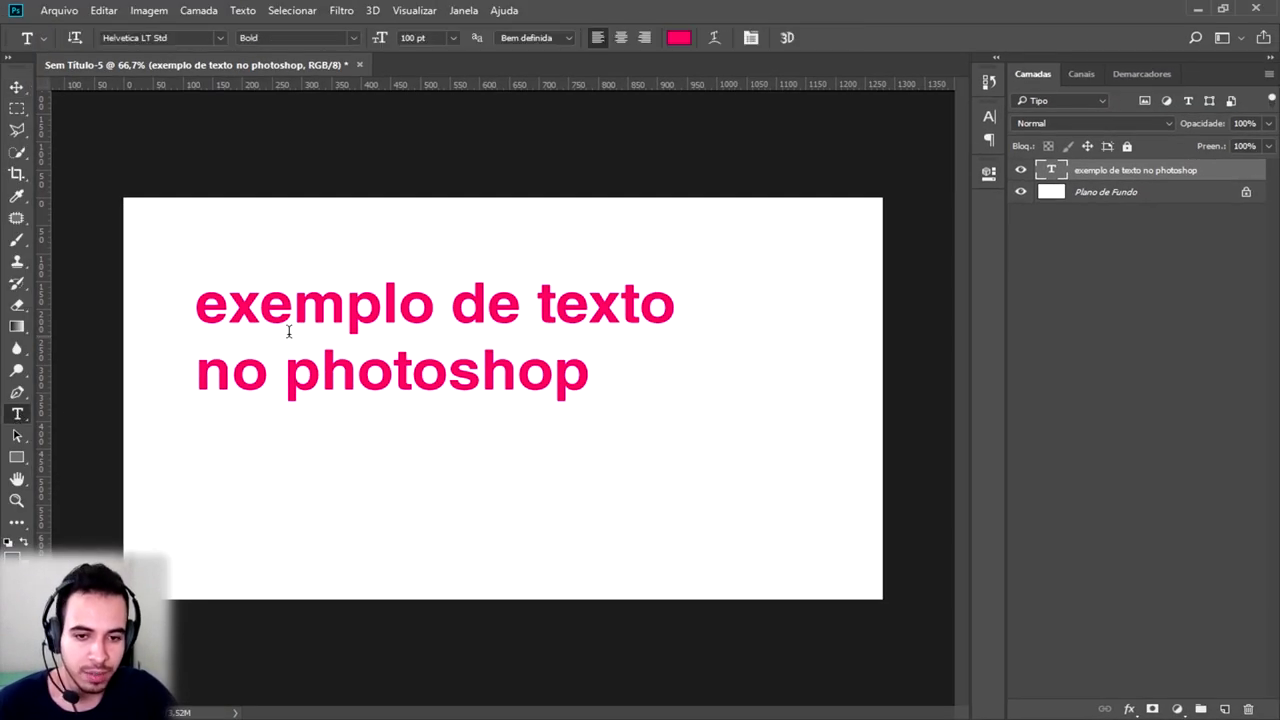
left_click(322, 305)
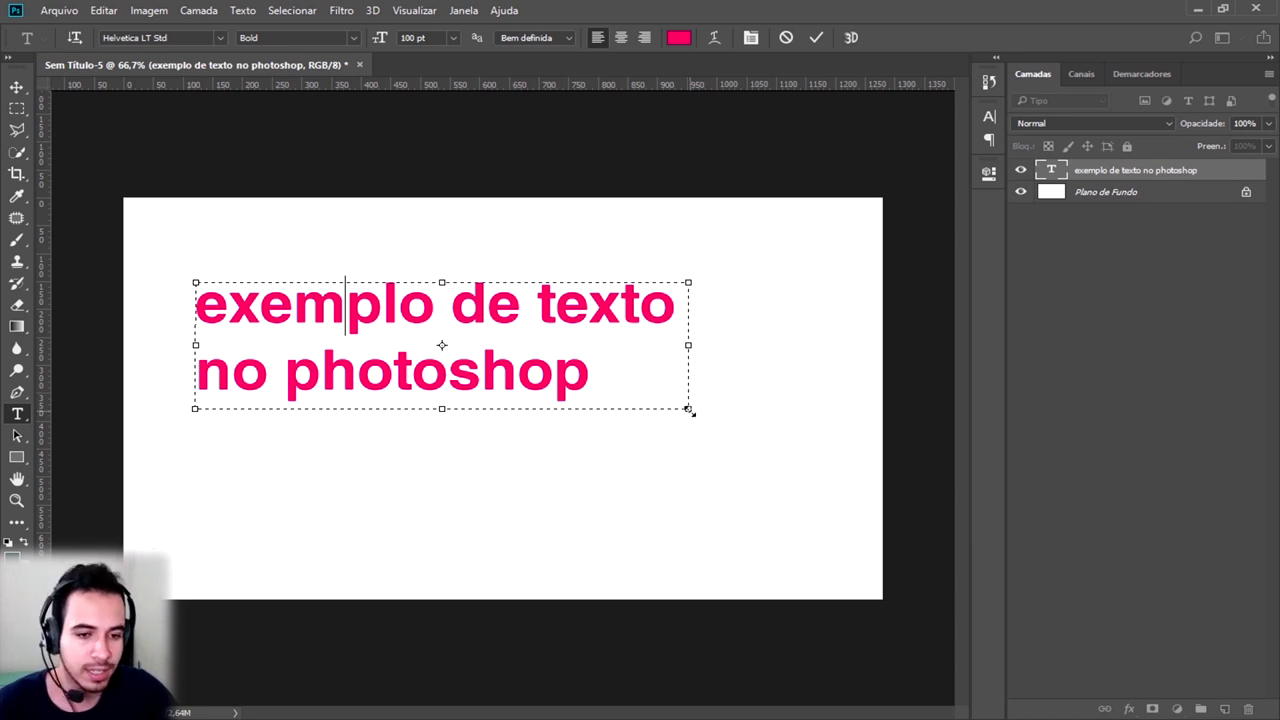
Step: Enlarge the text box at both corners, add 'asdasdsadasdads' plus many s's, then reselect all text
left_click_drag(688, 410, 835, 555)
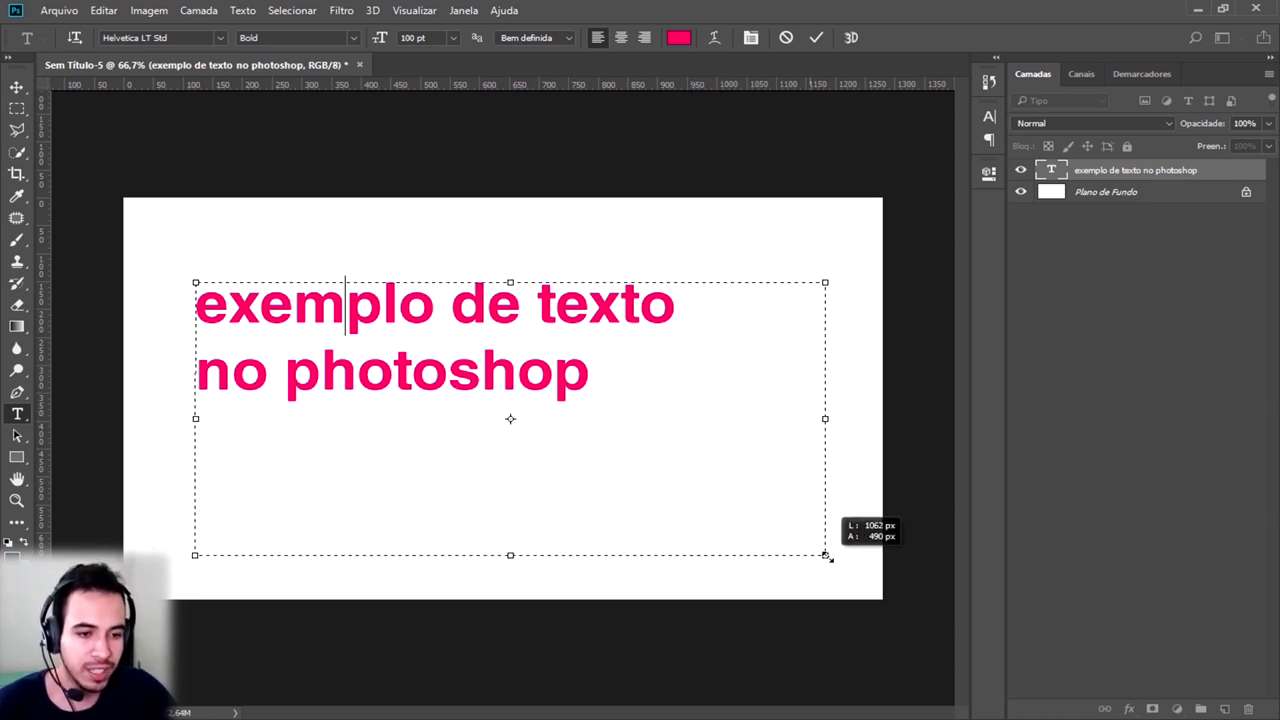
left_click_drag(195, 283, 160, 240)
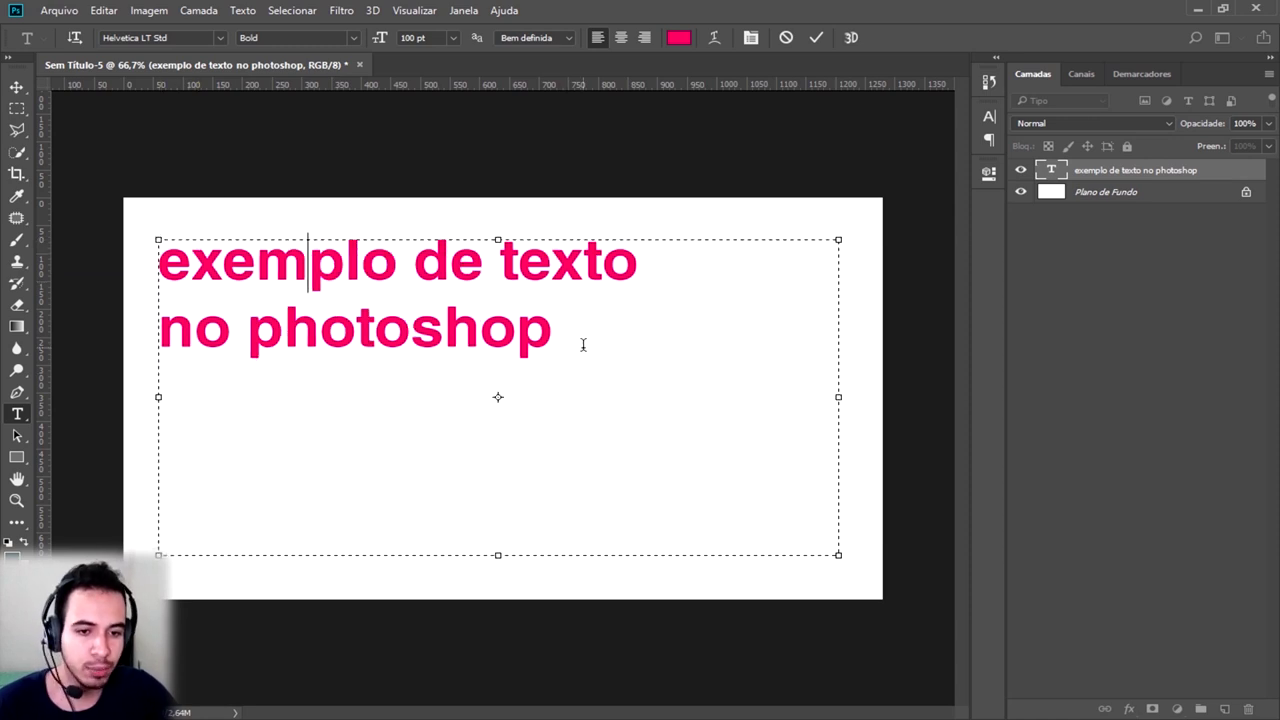
type("asdasdsa")
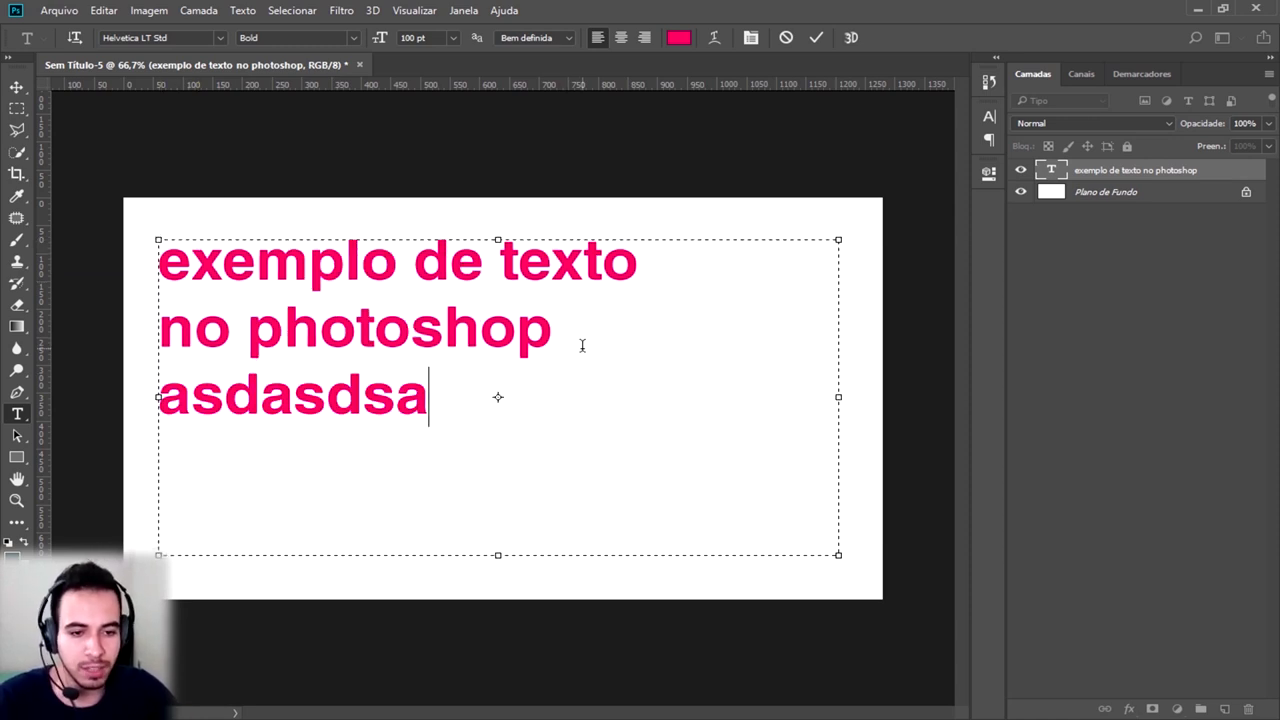
type("dasdads")
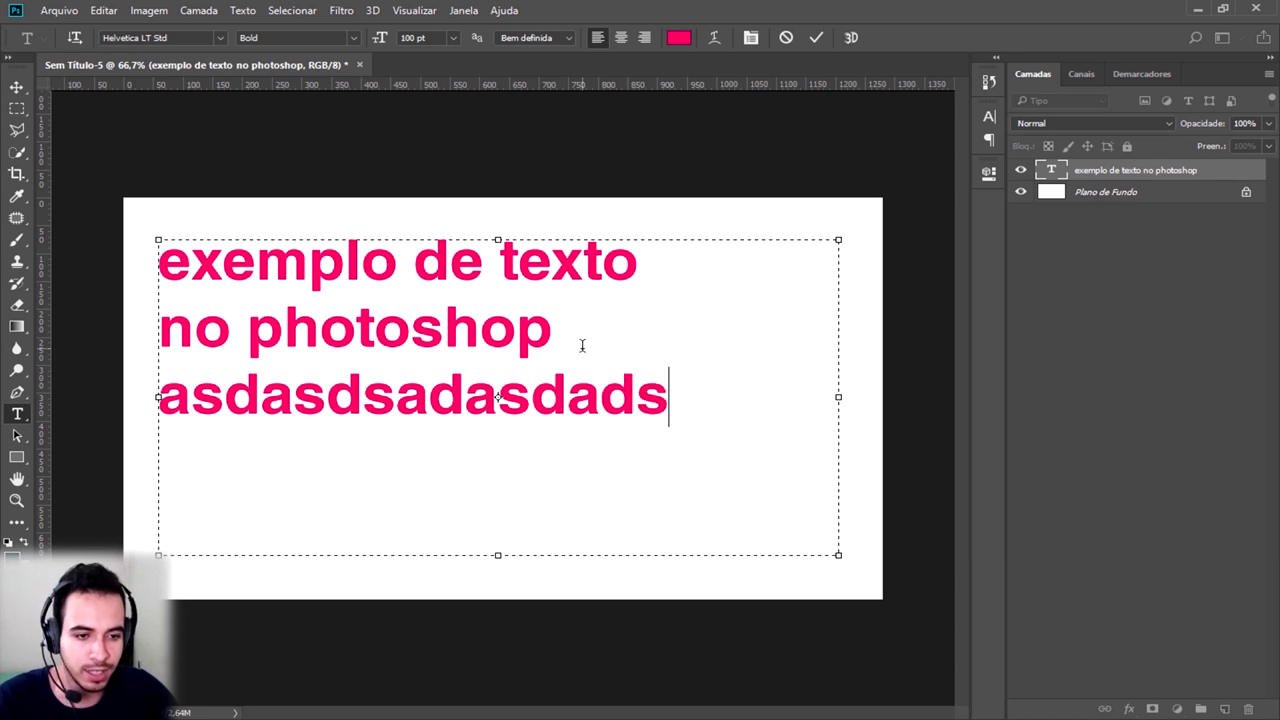
type("sssssssssssssssssssssssssssssssssssssssssssss")
left_click(17, 87)
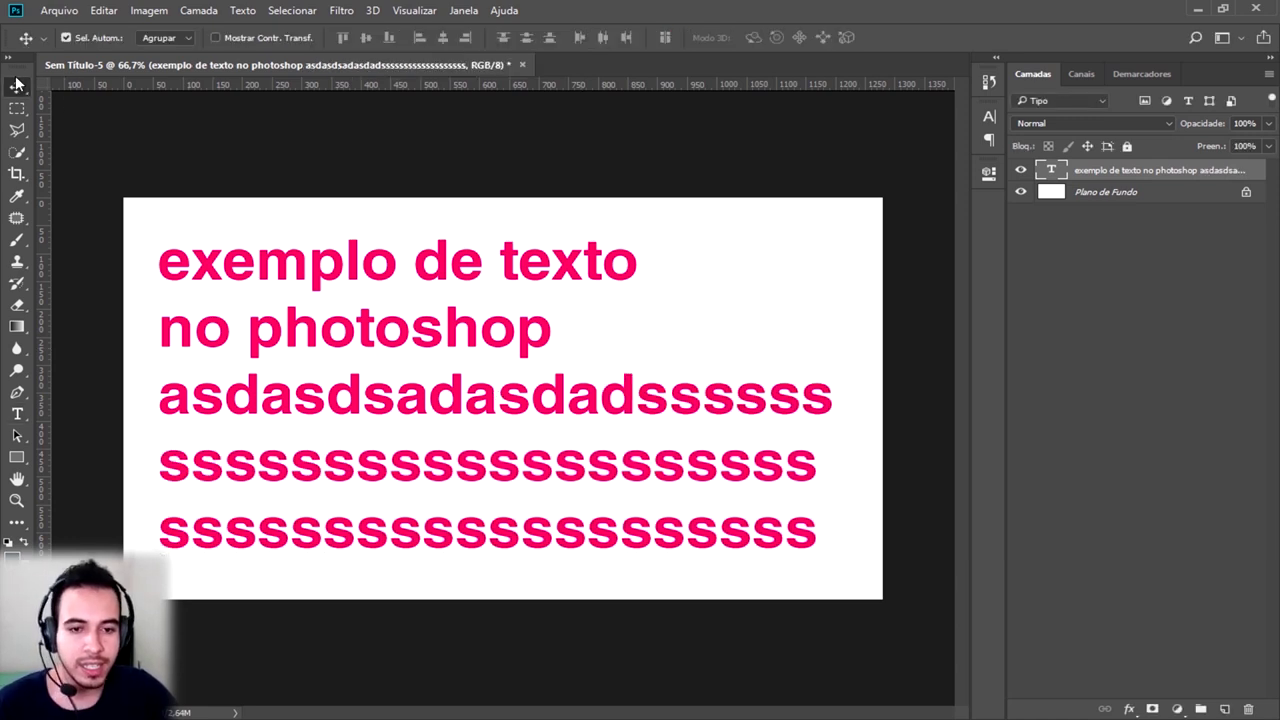
left_click(17, 413)
left_click(241, 397)
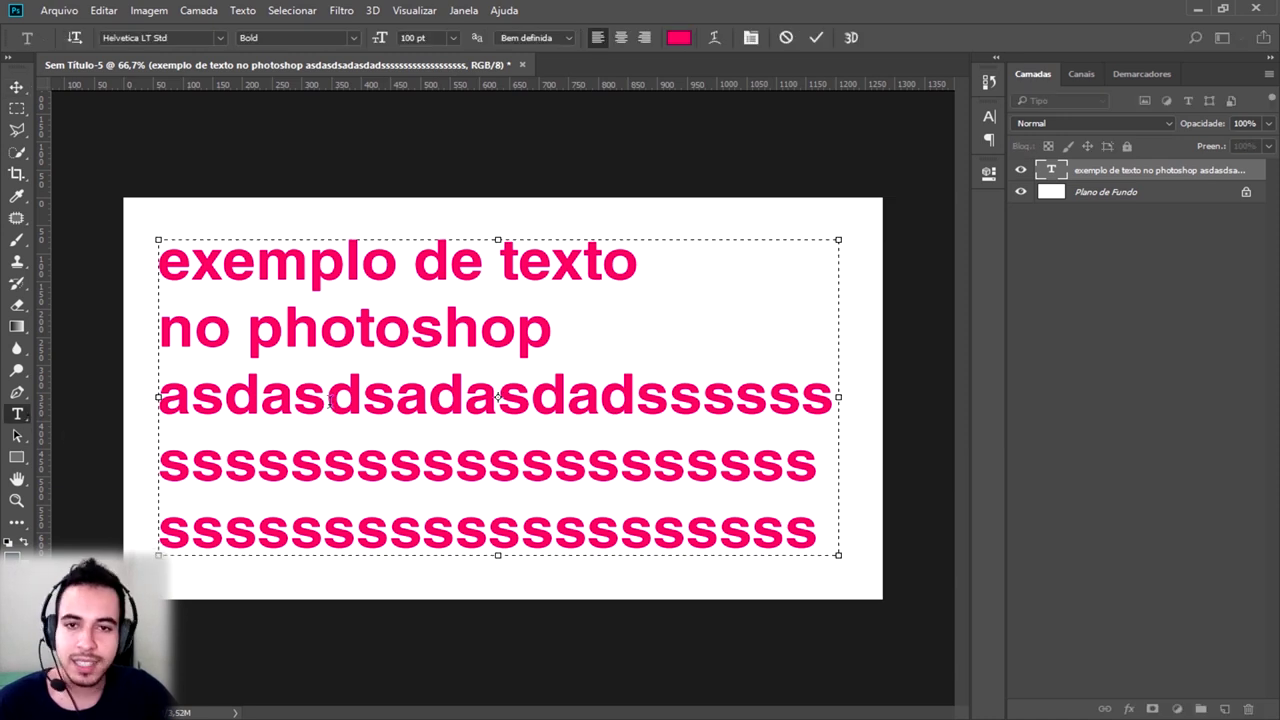
key("ctrl+a")
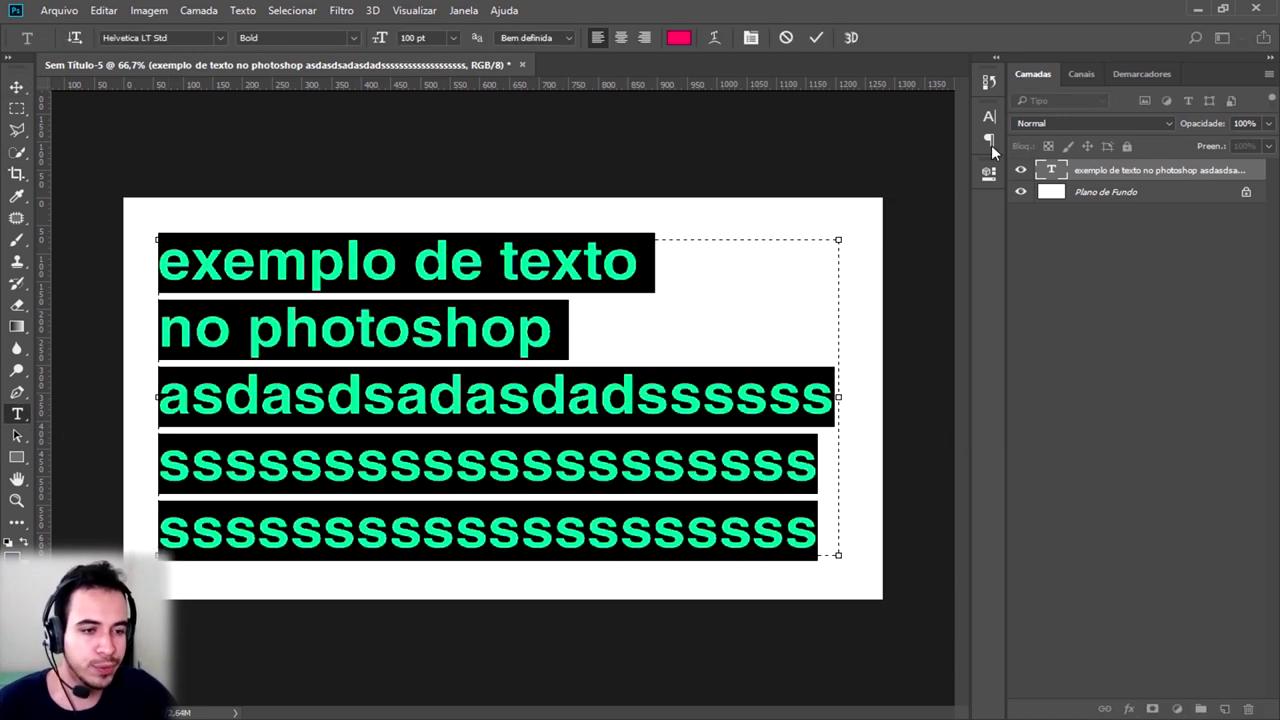
Step: Try the justify alignment options on the paragraph in the Paragraph panel
left_click(989, 116)
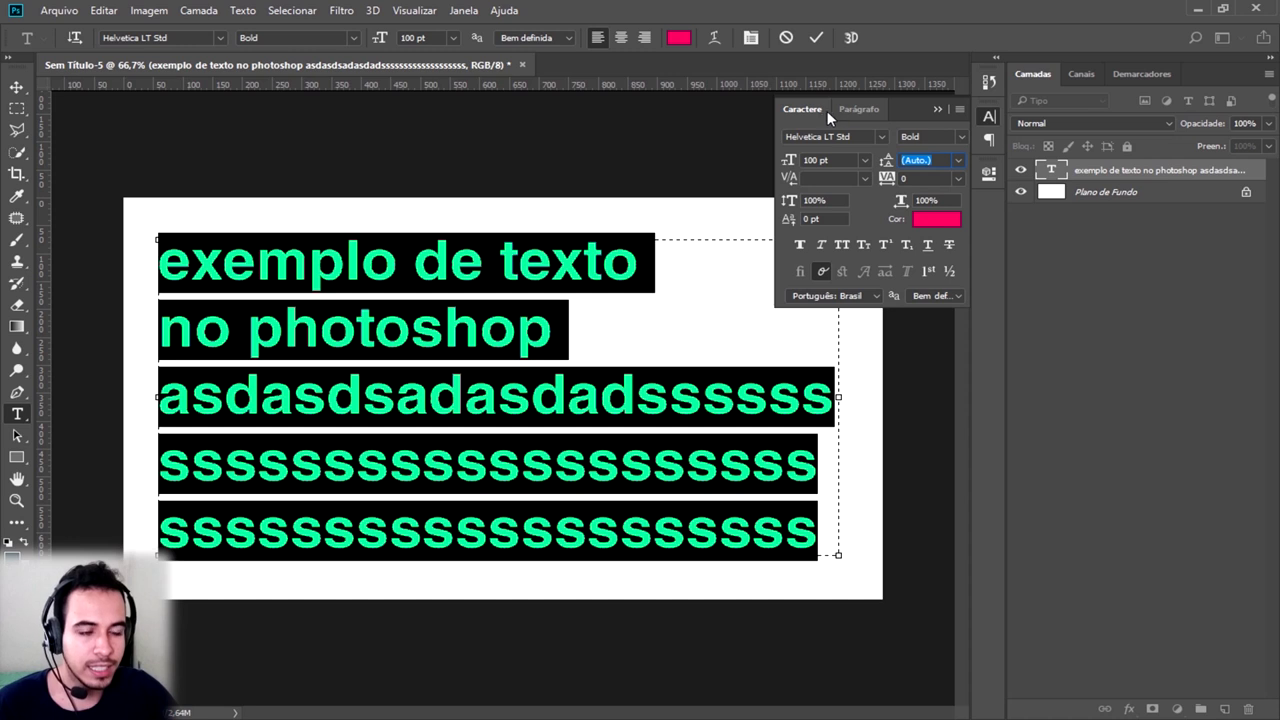
left_click(857, 109)
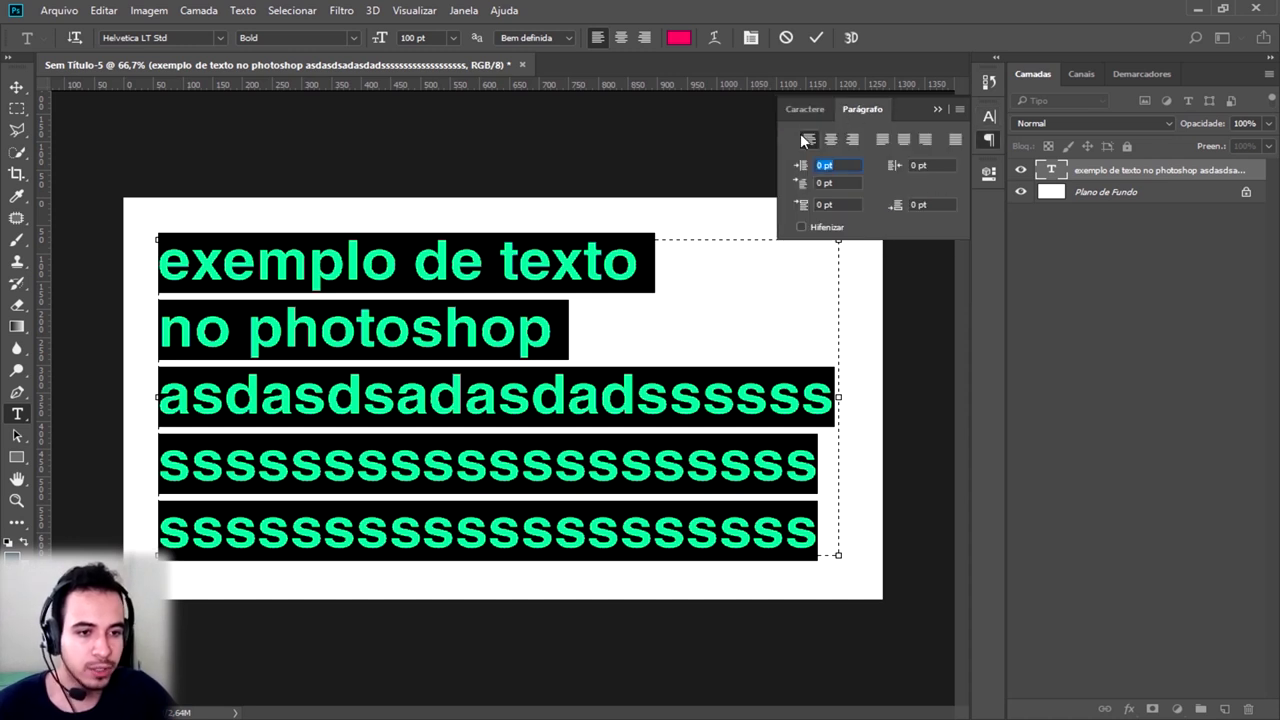
left_click(880, 138)
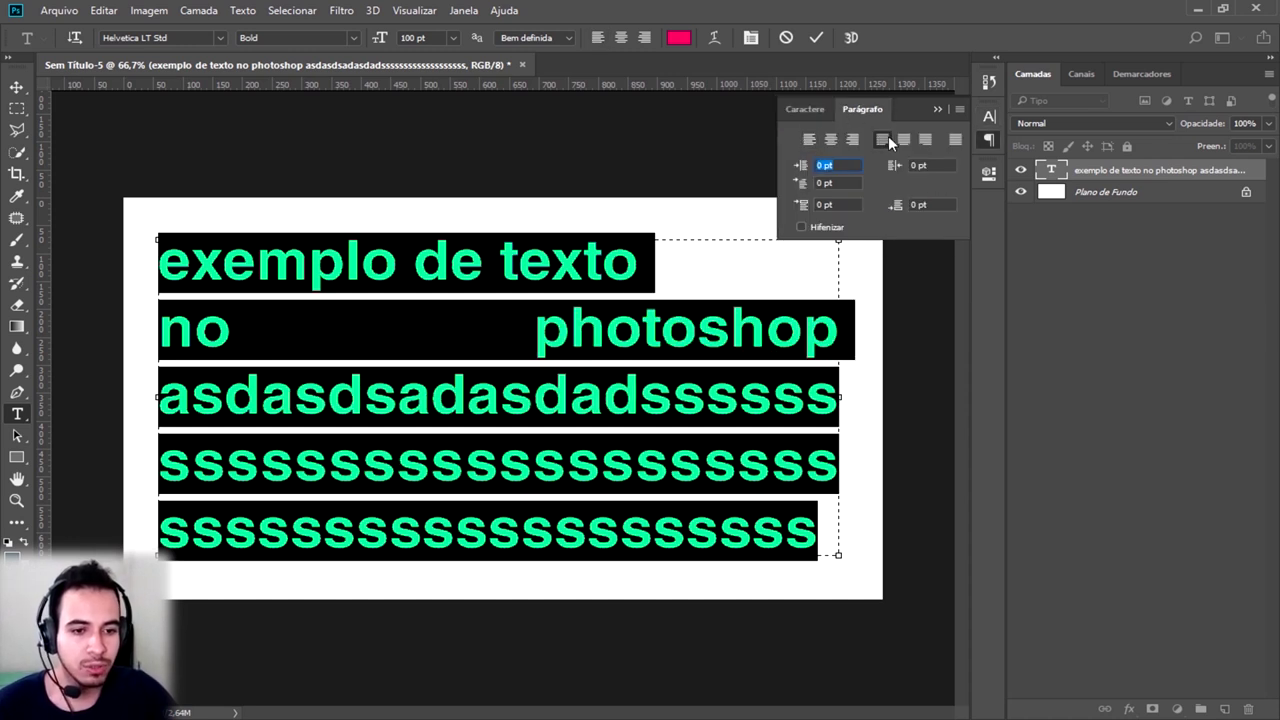
left_click(951, 139)
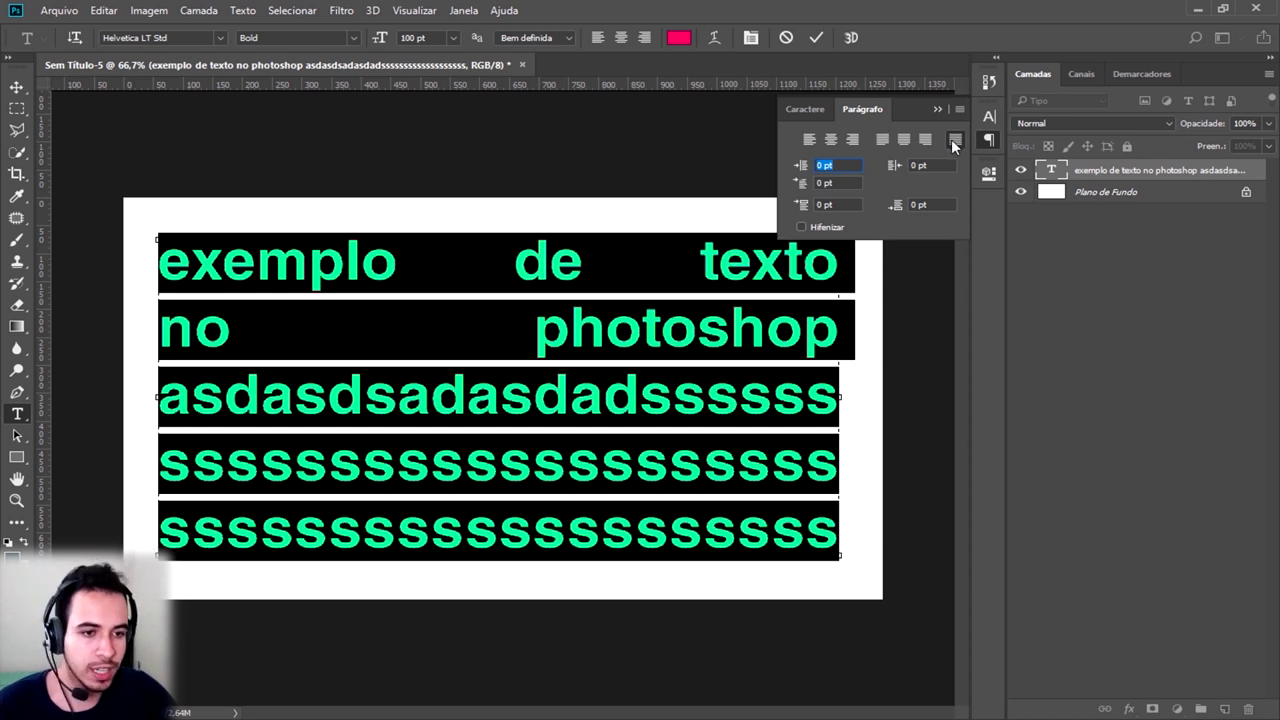
left_click(825, 165)
Step: Set a 50pt left indent, restore left alignment, and close the text settings panel
left_click(794, 166)
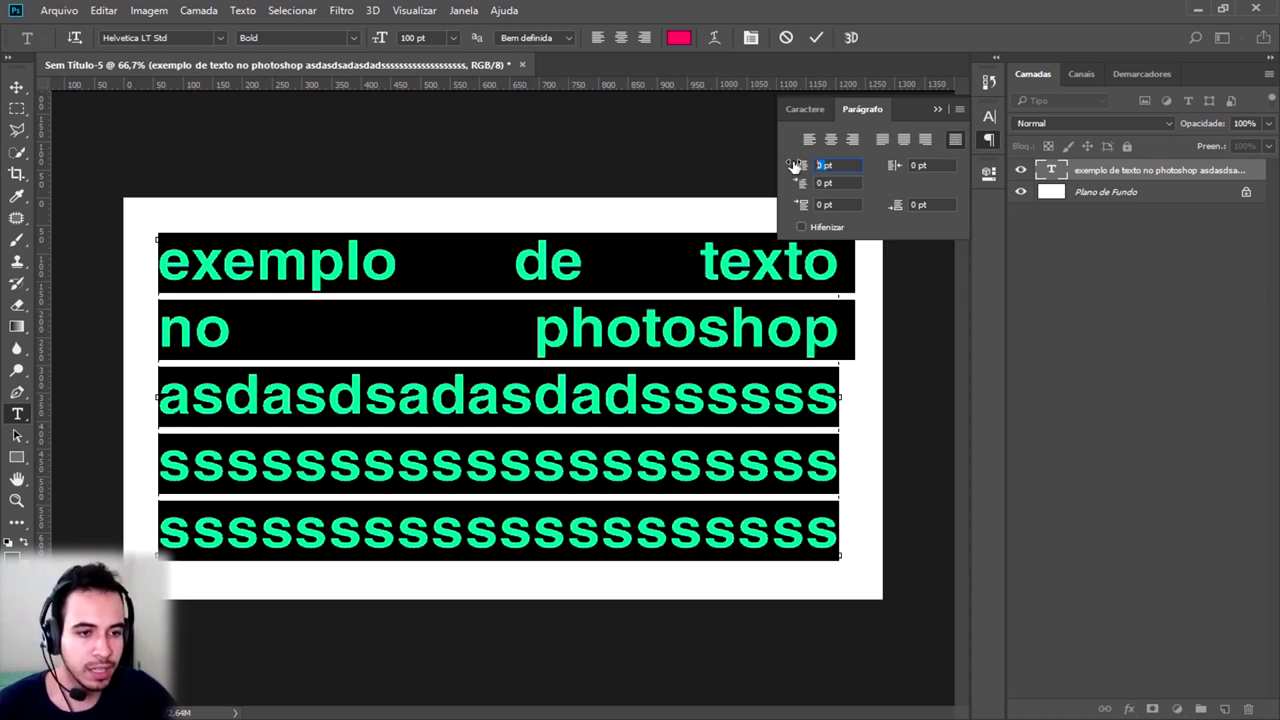
type("50pt")
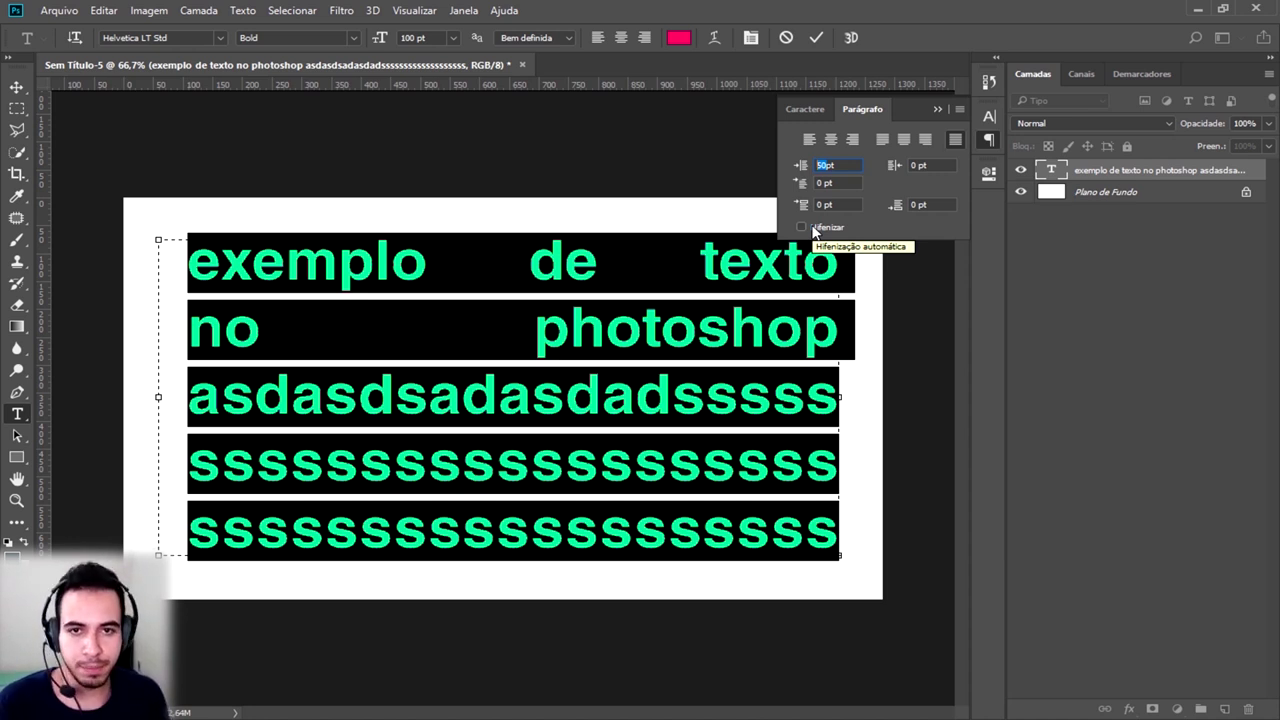
left_click(809, 139)
left_click(808, 108)
left_click(939, 108)
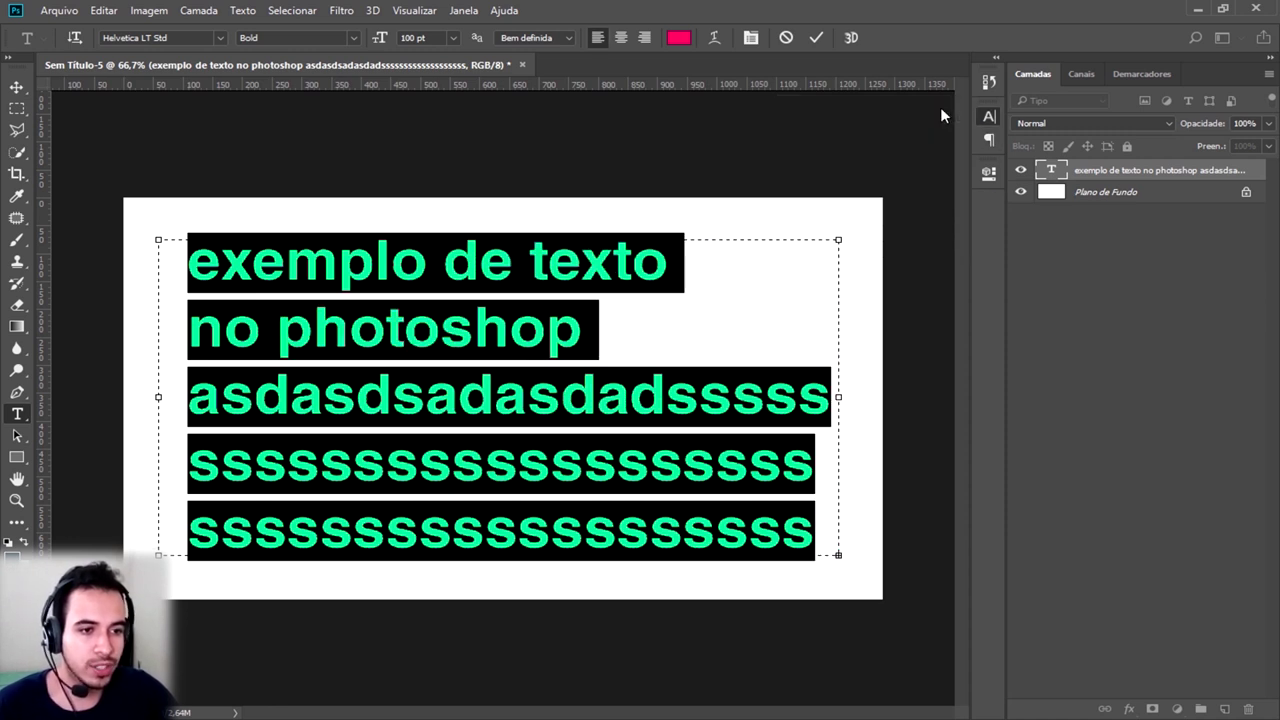